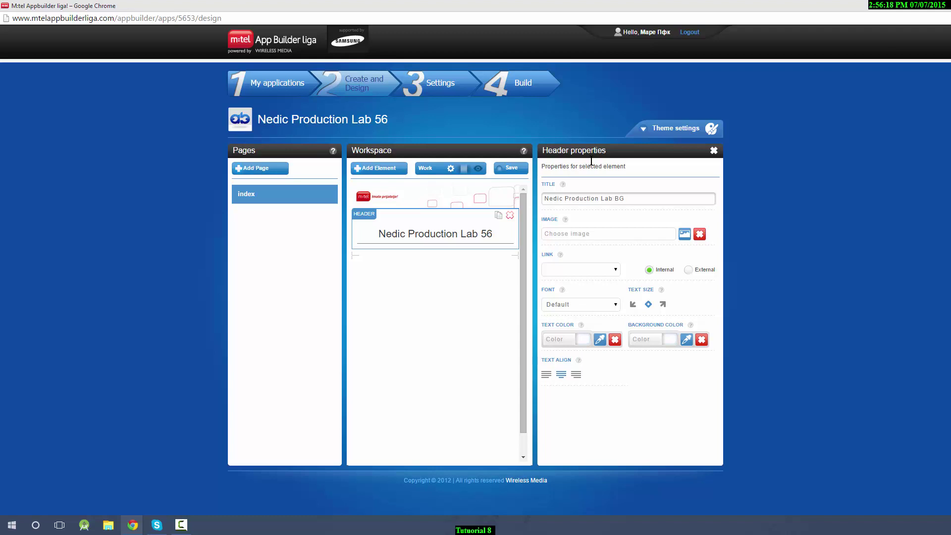
Apply the header title "Nedic Production Lab BG" and check it in the page preview.
{"action": "left_click", "coordinate": [505, 294]}
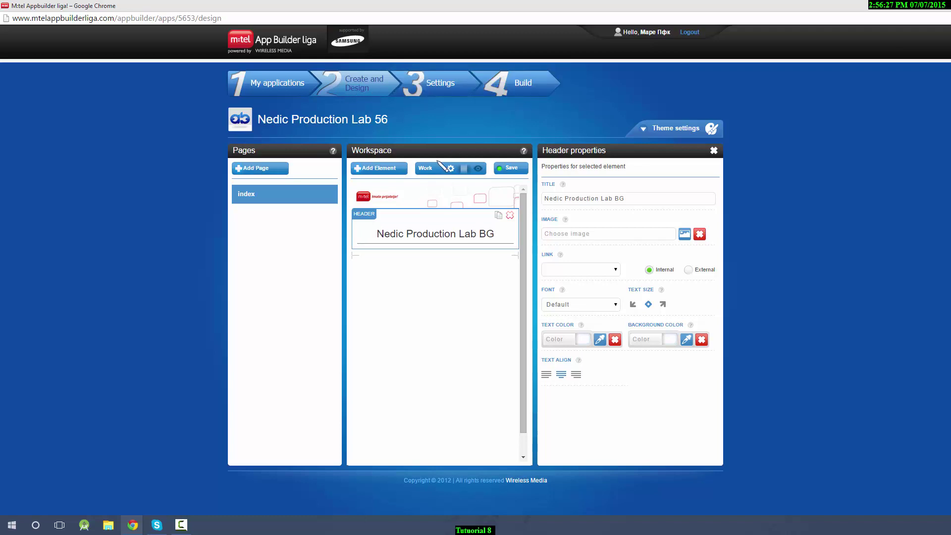
{"action": "left_click", "coordinate": [478, 171]}
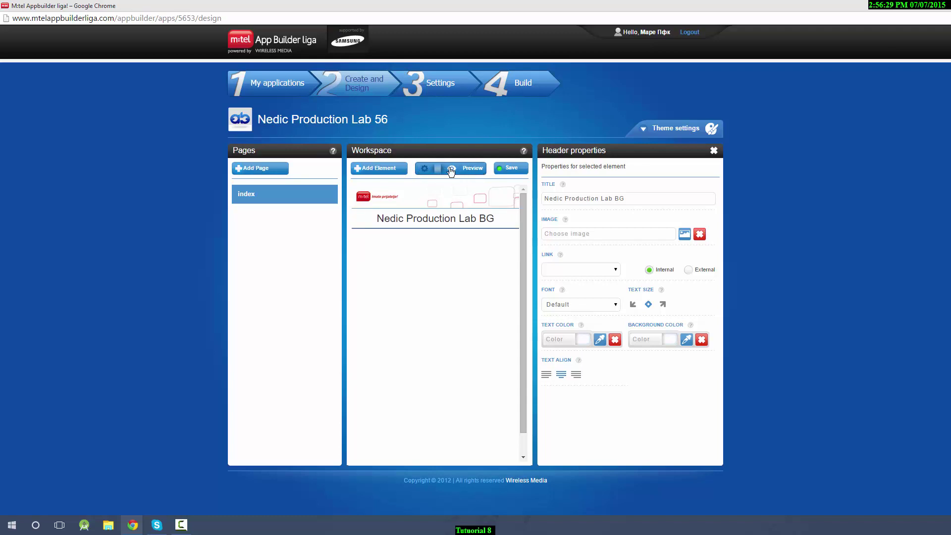
{"action": "left_click", "coordinate": [424, 170]}
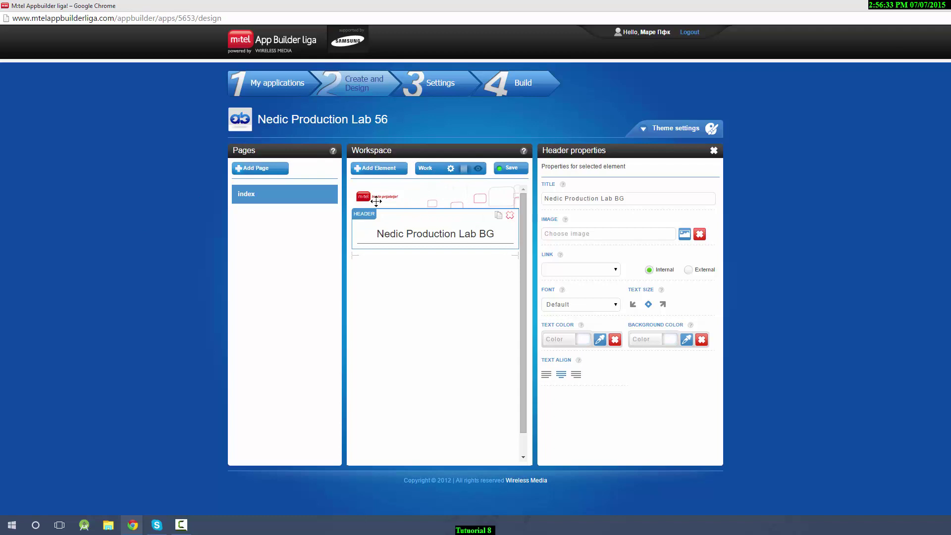
Save the changes made to the index page.
{"action": "left_click", "coordinate": [268, 194]}
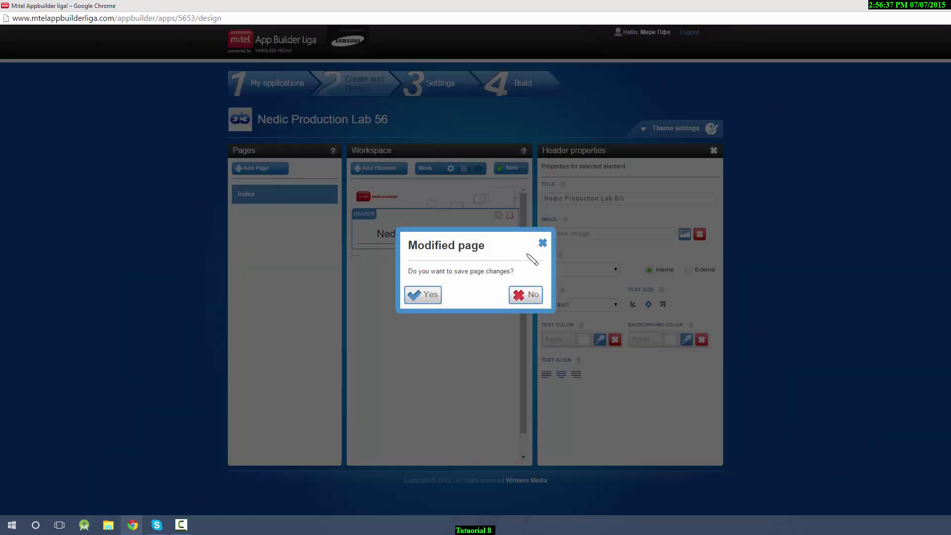
{"action": "left_click", "coordinate": [423, 295]}
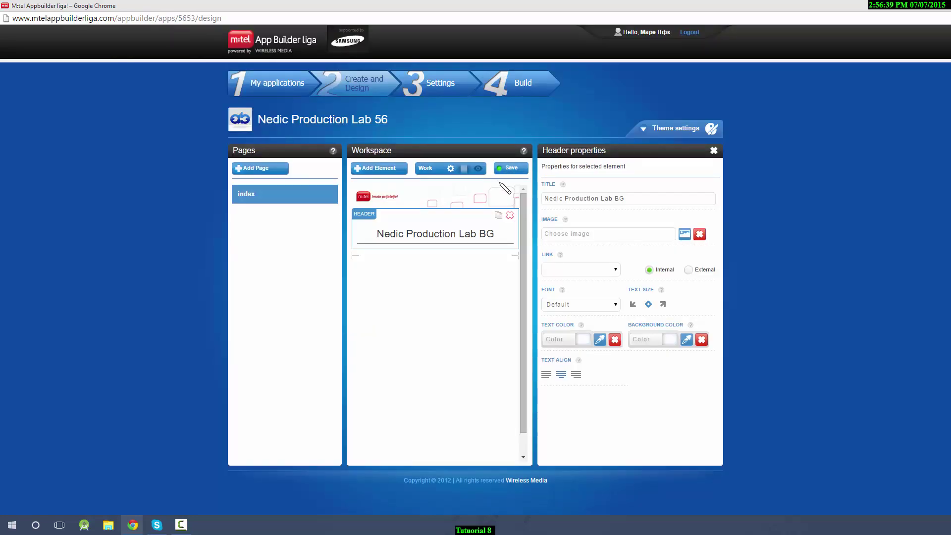
{"action": "left_click", "coordinate": [515, 169]}
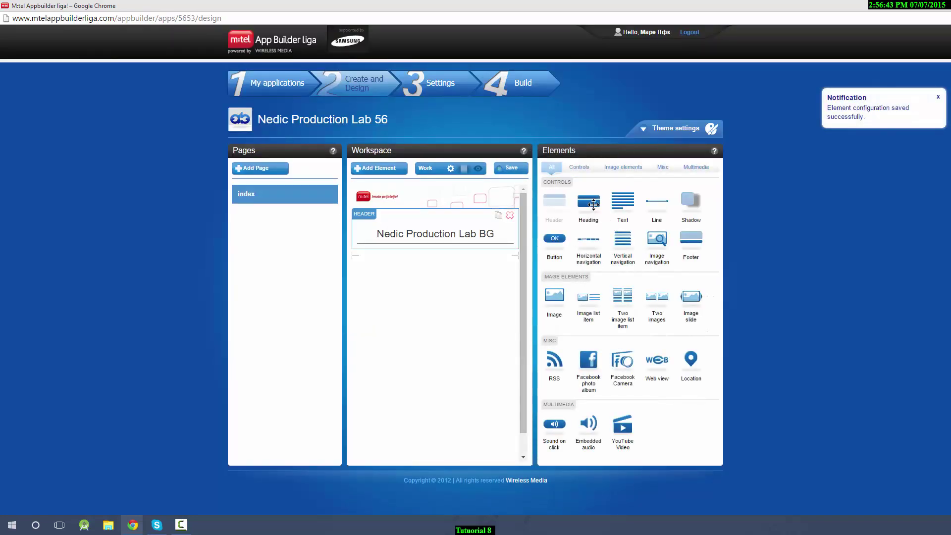
Add a Heading element below the header with the text "NPLA OFFICIAL APP" and save the page.
{"action": "left_click_drag", "start_coordinate": [464, 256], "coordinate": [448, 274]}
{"action": "left_click", "coordinate": [395, 287]}
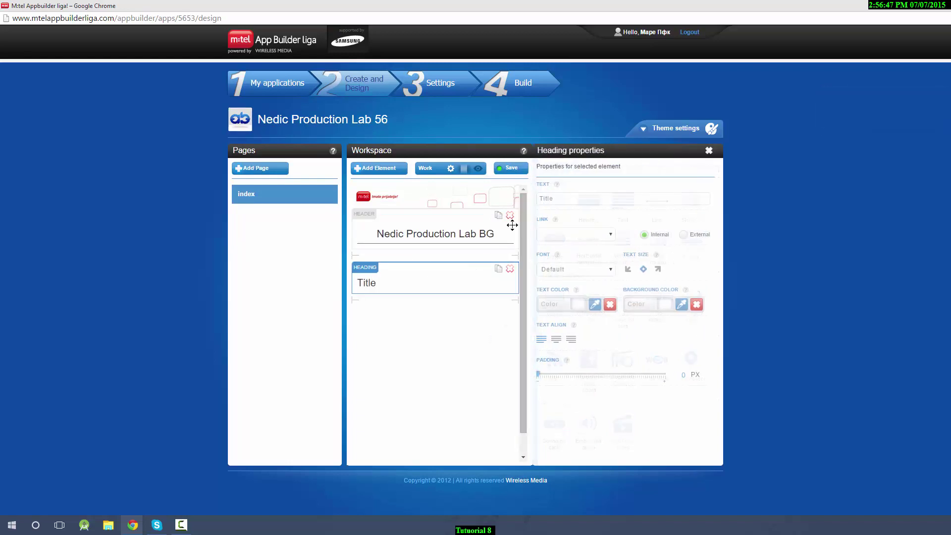
{"action": "double_click", "coordinate": [580, 205]}
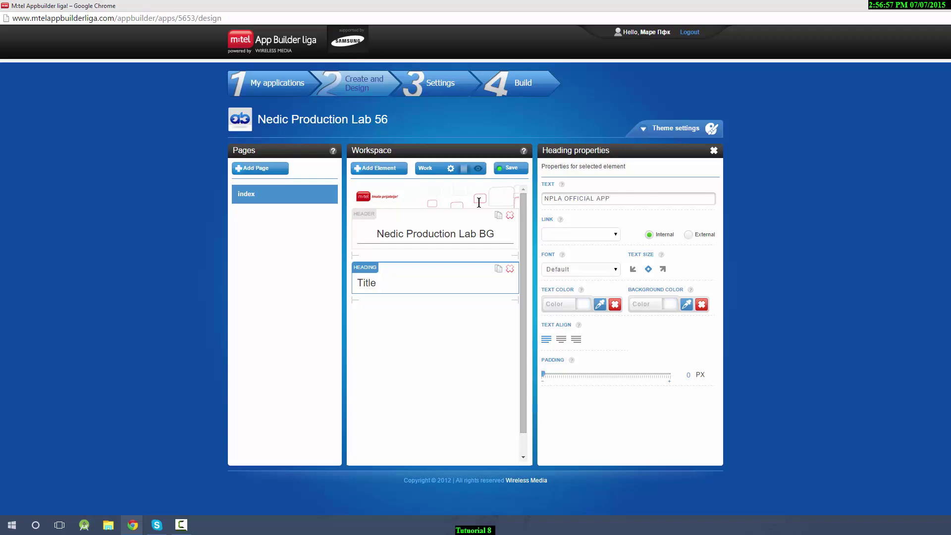
{"action": "left_click", "coordinate": [399, 386]}
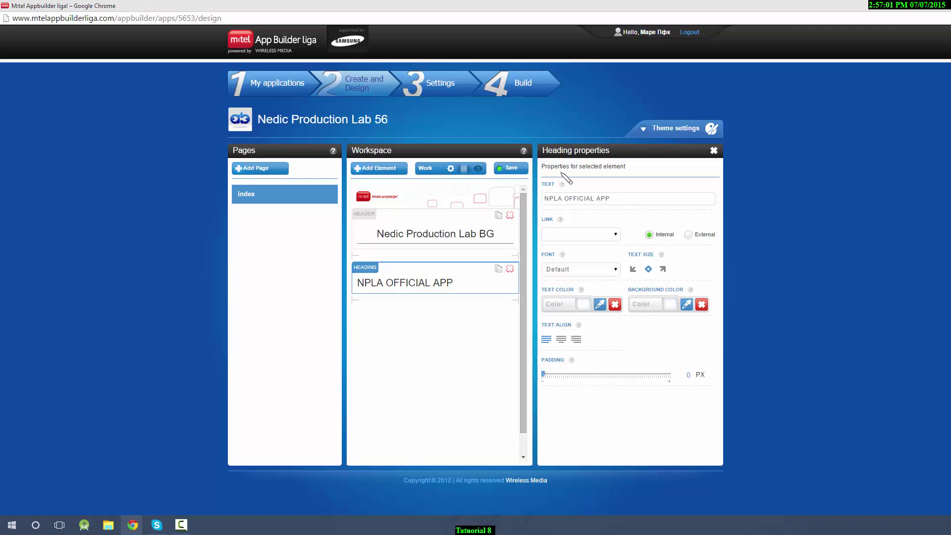
{"action": "left_click", "coordinate": [510, 168]}
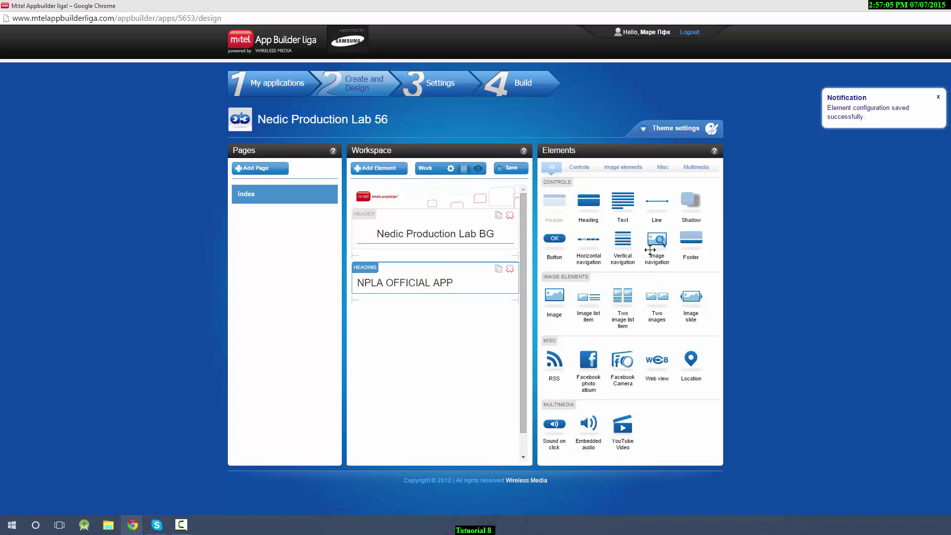
Add an Image element below the heading and browse to the Desktop folder for its picture.
{"action": "left_click_drag", "start_coordinate": [546, 293], "coordinate": [442, 334]}
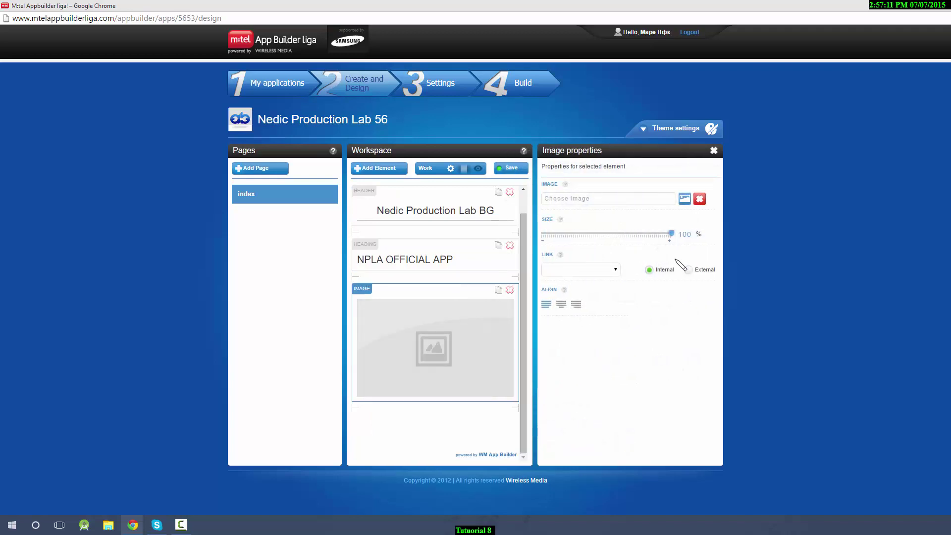
{"action": "left_click", "coordinate": [685, 199]}
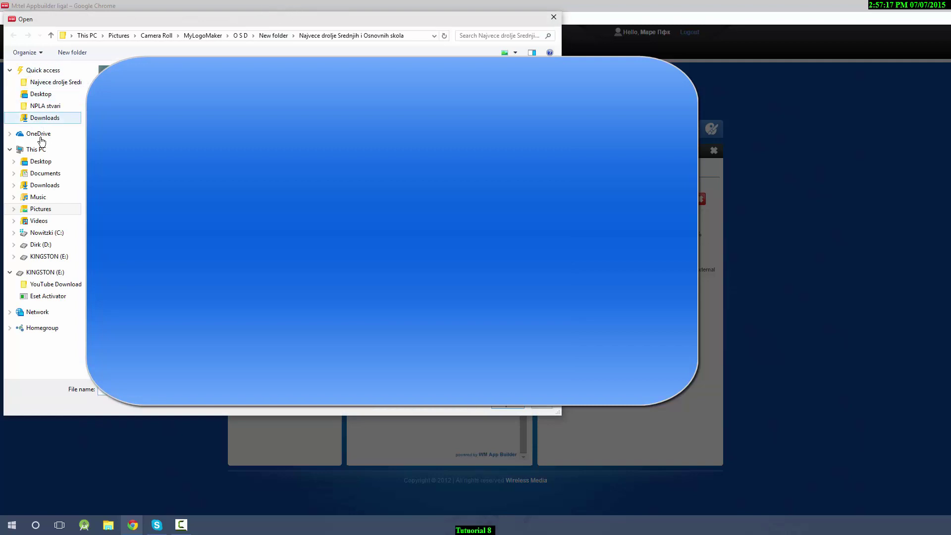
{"action": "left_click", "coordinate": [41, 162]}
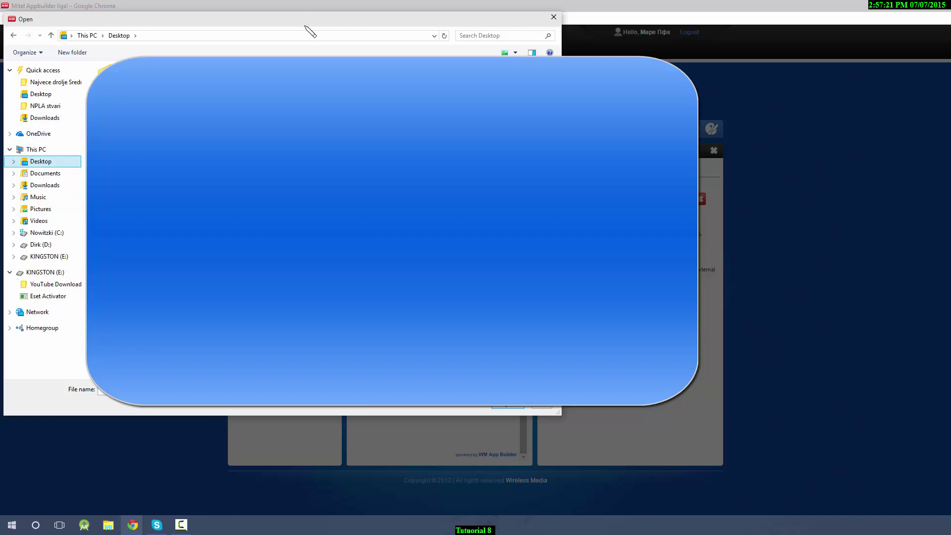
{"action": "left_click_drag", "start_coordinate": [306, 24], "coordinate": [584, 73]}
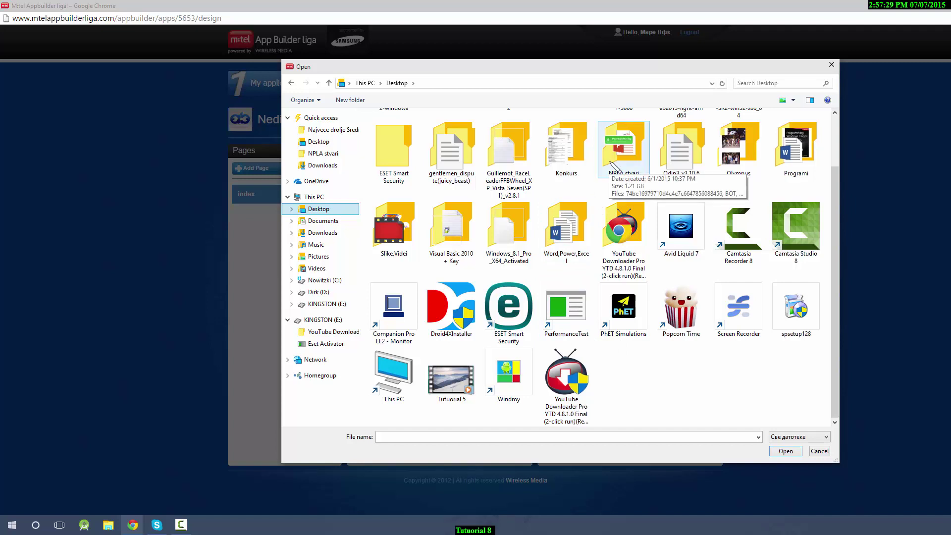
Upload "logo NPLA 2" from the NPLA stvari folder, assign it to the image element and save the page.
{"action": "left_click", "coordinate": [518, 236]}
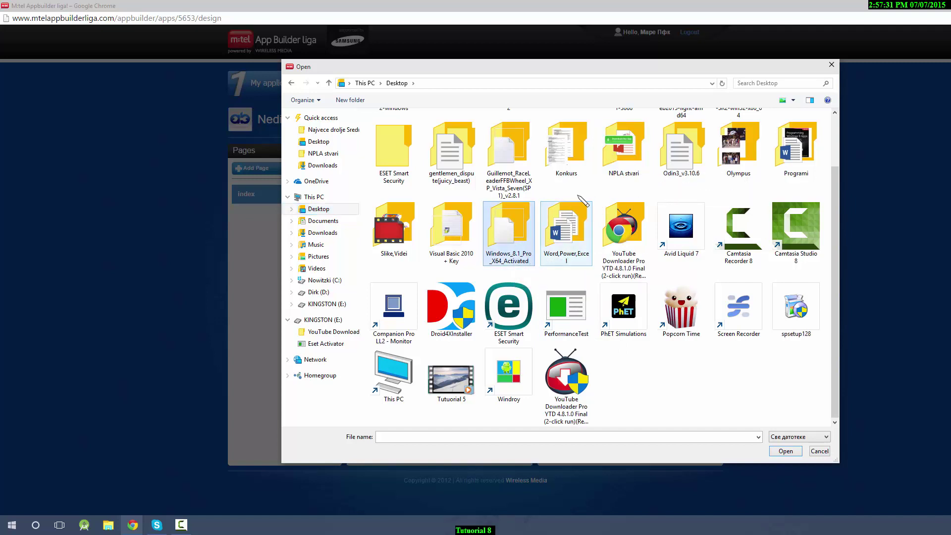
{"action": "left_click", "coordinate": [609, 152]}
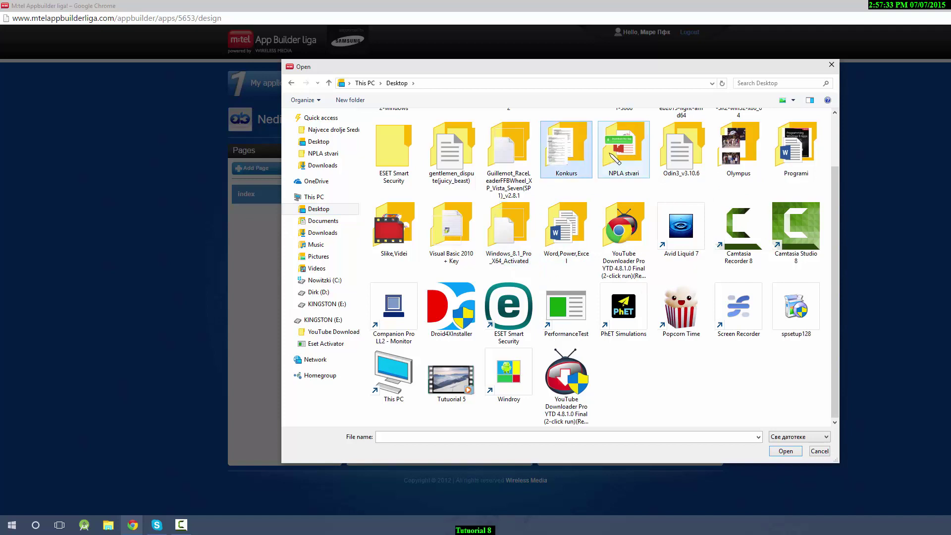
{"action": "double_click", "coordinate": [615, 153]}
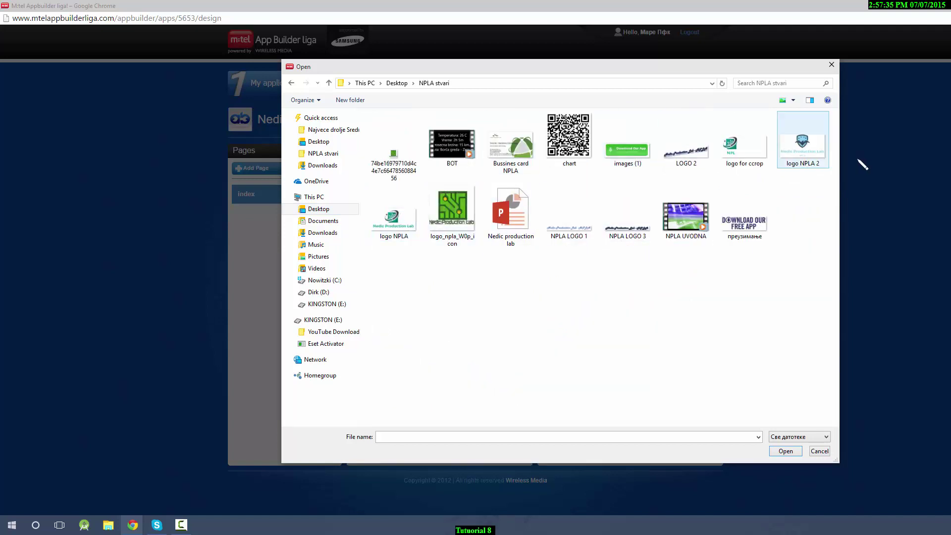
{"action": "left_click", "coordinate": [784, 157]}
{"action": "double_click", "coordinate": [788, 159]}
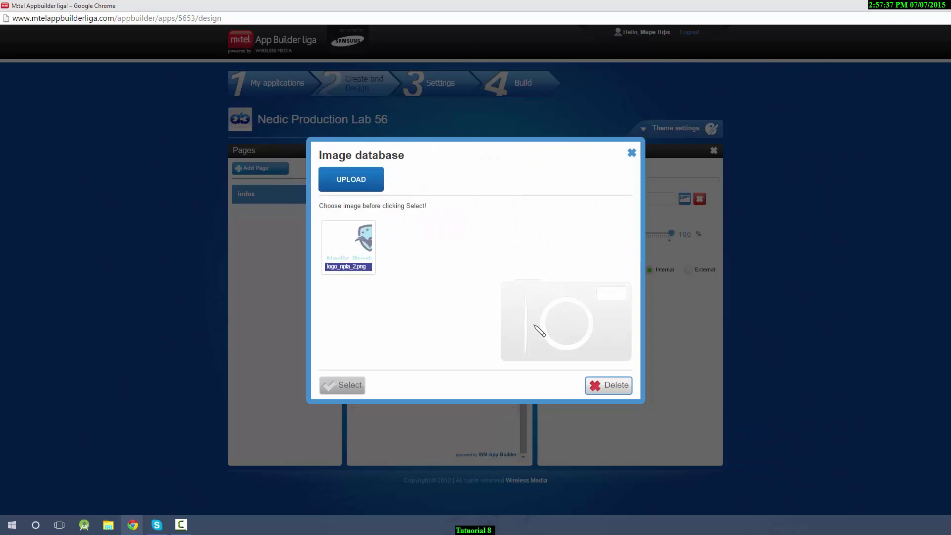
{"action": "double_click", "coordinate": [350, 245]}
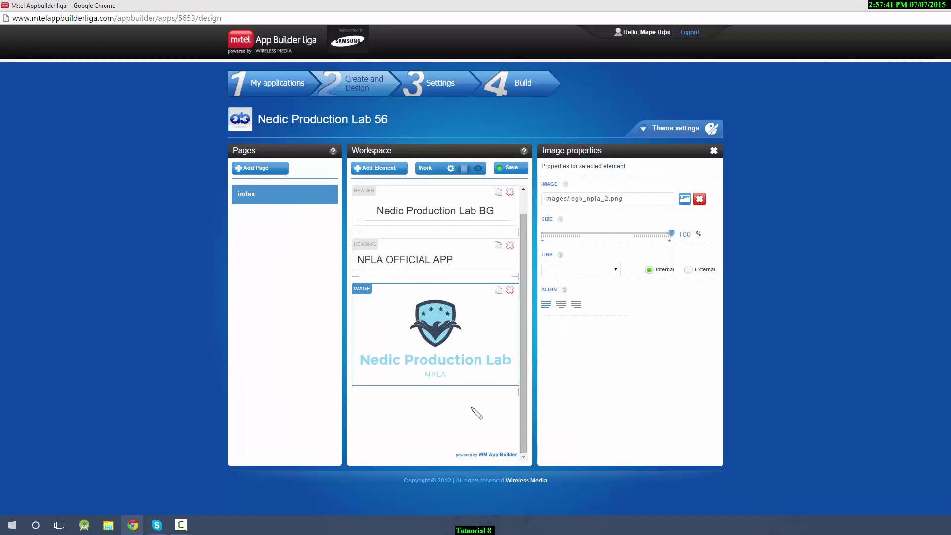
{"action": "left_click", "coordinate": [511, 168]}
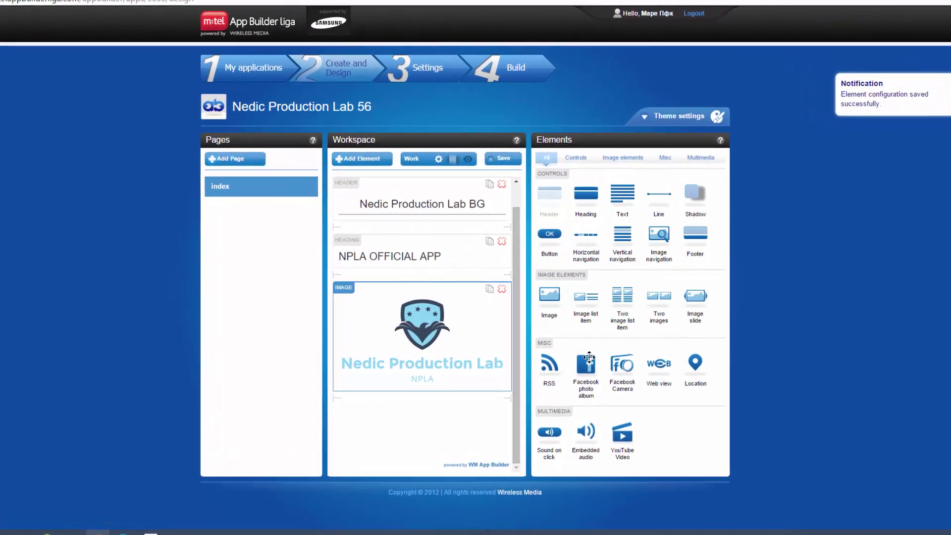
Add a YouTube Video element below the image with the copied URL ending in watch?v=j-7EVK2MBe4, and save the page.
{"action": "left_click_drag", "start_coordinate": [610, 458], "coordinate": [393, 441]}
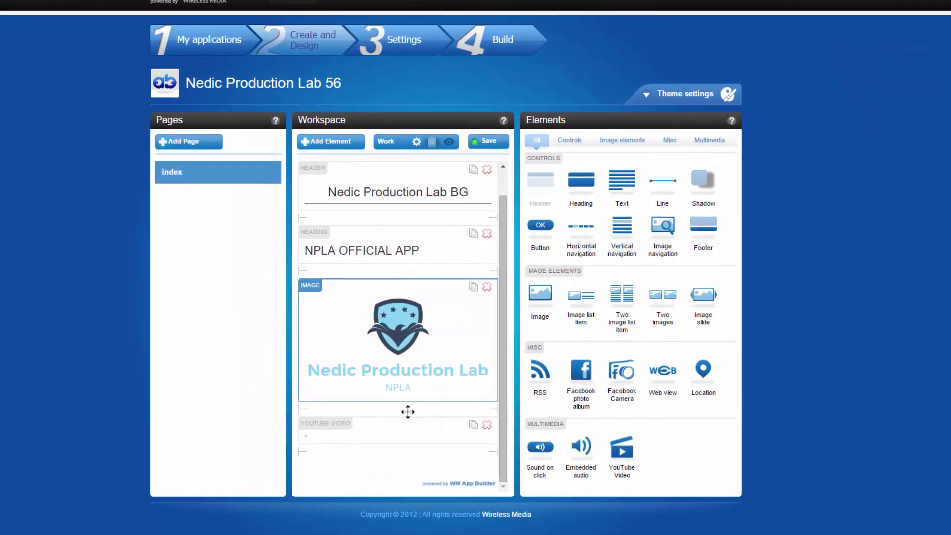
{"action": "left_click", "coordinate": [387, 439]}
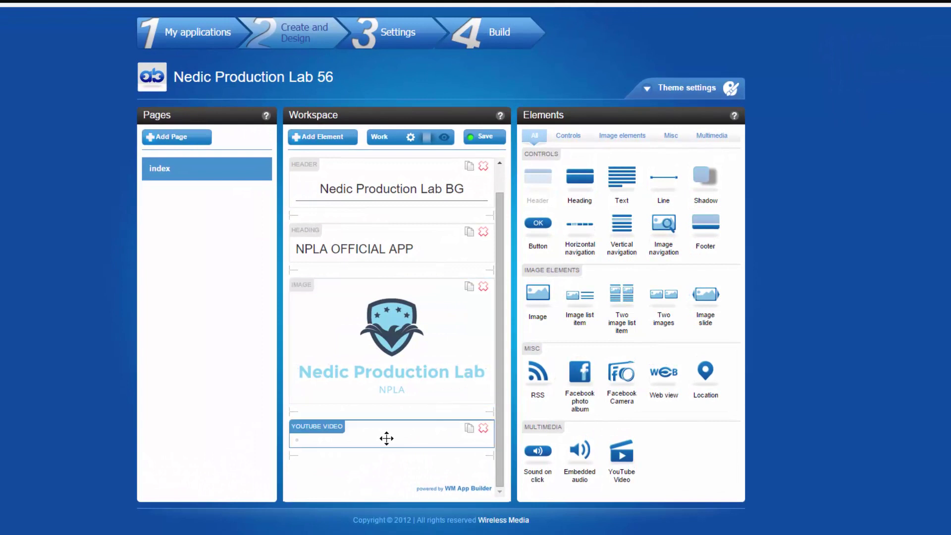
{"action": "left_click", "coordinate": [619, 175]}
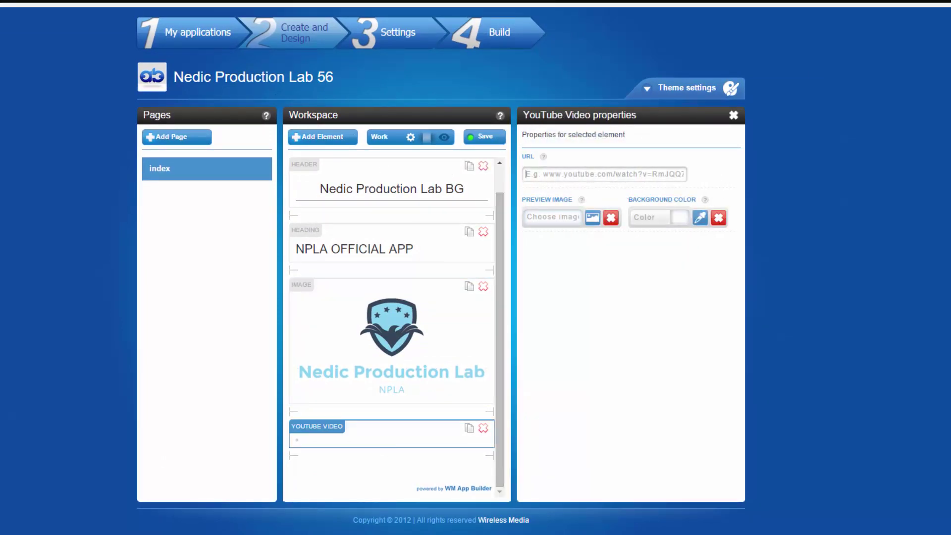
{"action": "left_click", "coordinate": [560, 175]}
{"action": "key", "text": "ctrl+v"}
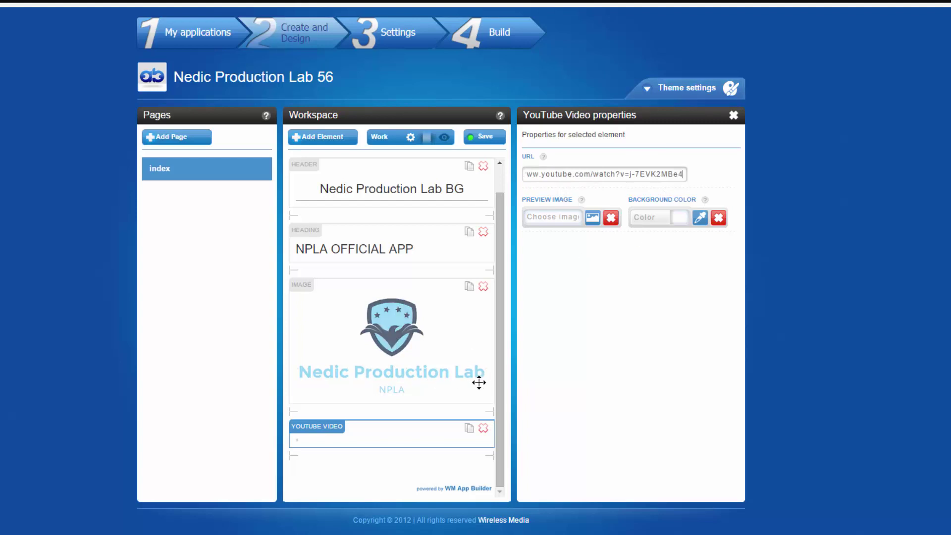
{"action": "left_click", "coordinate": [487, 136]}
{"action": "left_click_drag", "start_coordinate": [501, 298], "coordinate": [501, 421]}
{"action": "left_click_drag", "start_coordinate": [501, 358], "coordinate": [502, 245]}
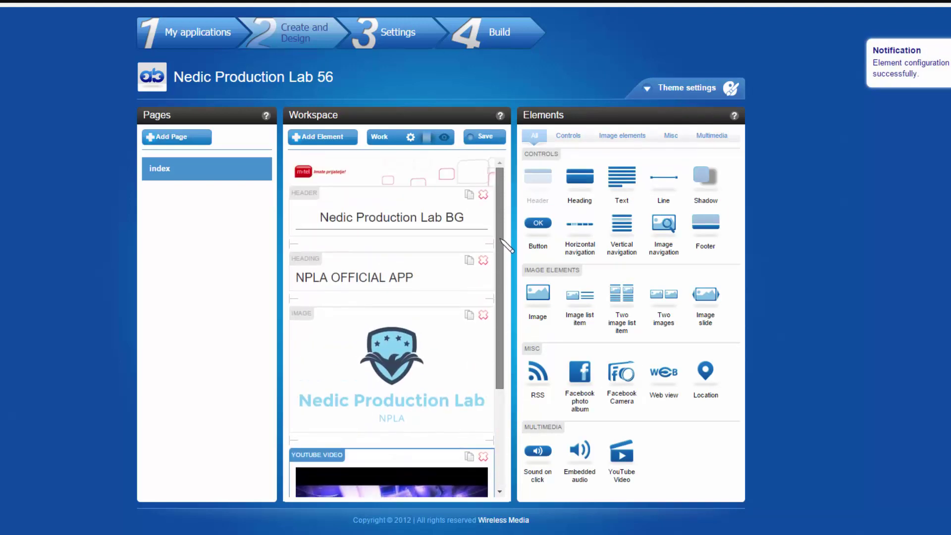
Add a new page named "About" to the application.
{"action": "left_click", "coordinate": [176, 172]}
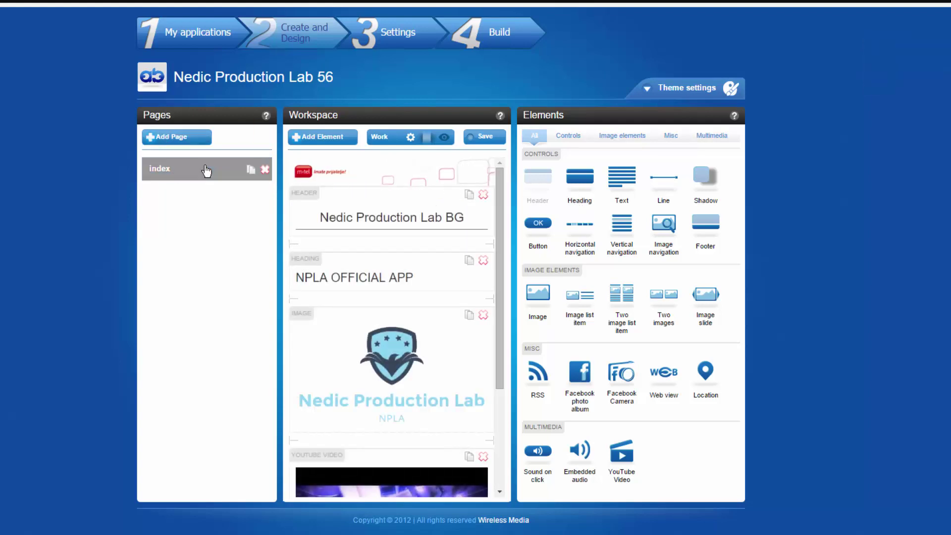
{"action": "left_click", "coordinate": [199, 144]}
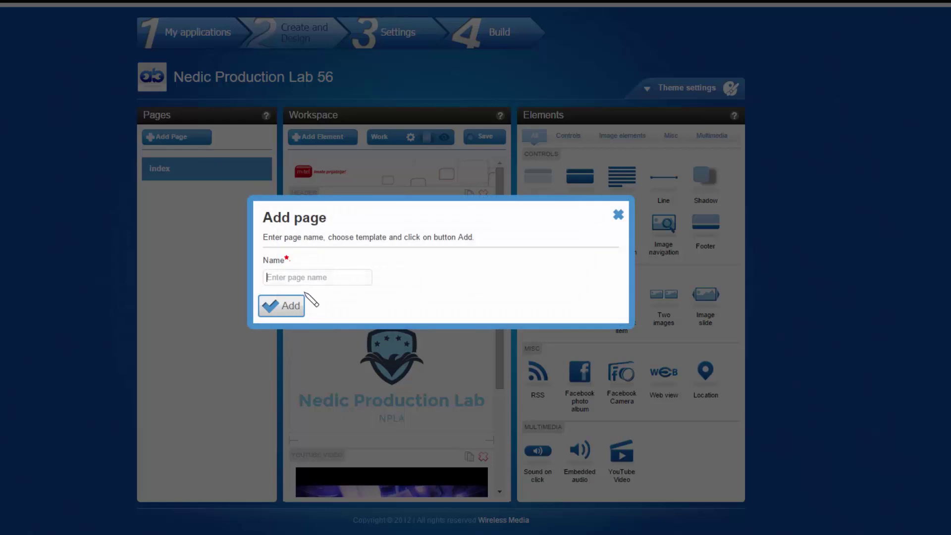
{"action": "type", "text": "Abou"}
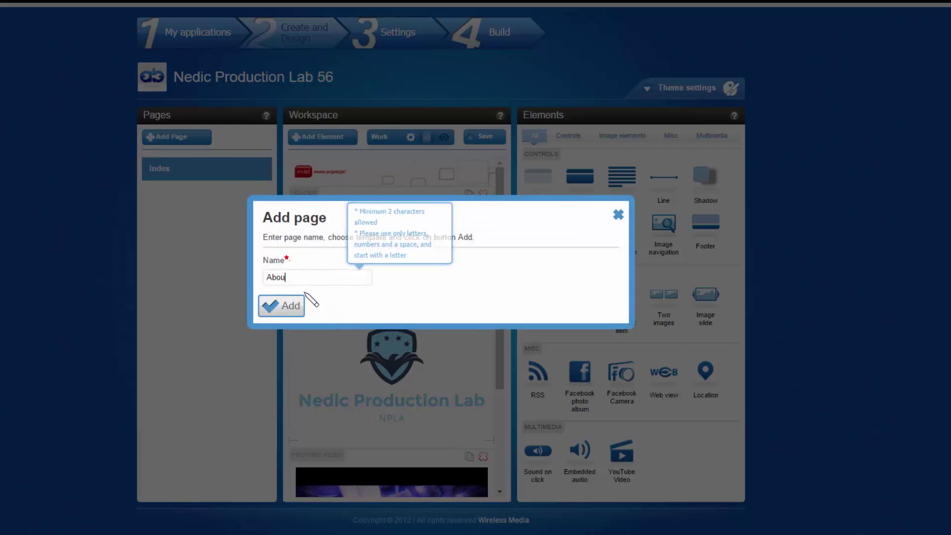
{"action": "type", "text": "t"}
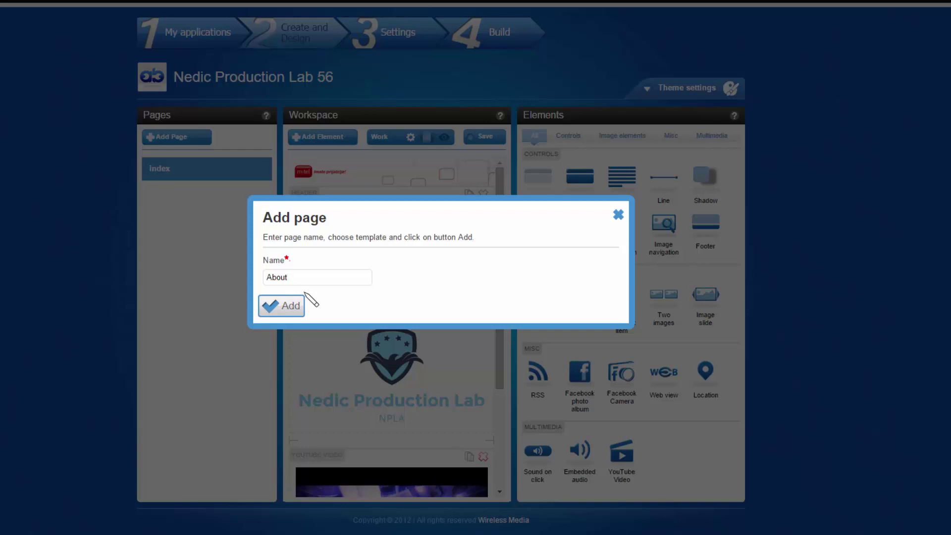
{"action": "left_click", "coordinate": [272, 306]}
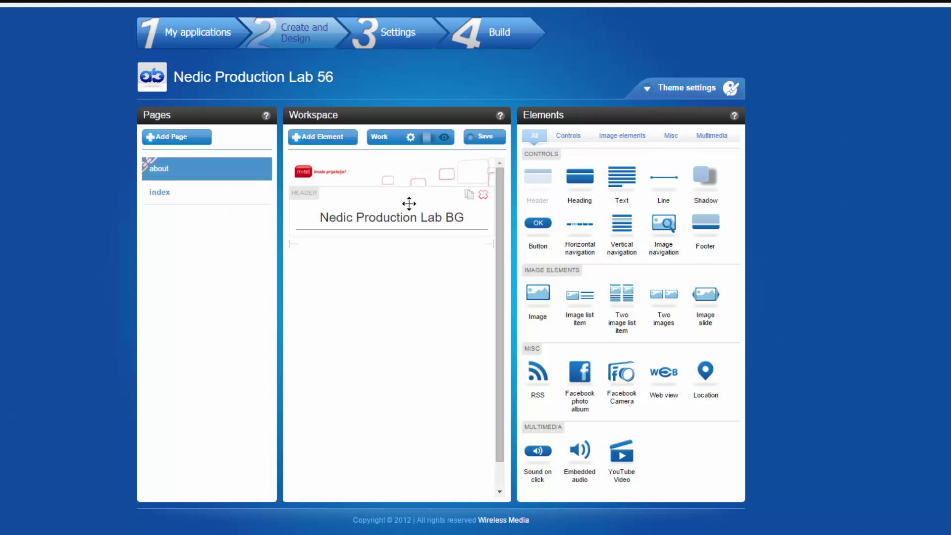
Add a Horizontal navigation element between the header and the heading on the index page and open its properties.
{"action": "left_click", "coordinate": [189, 193]}
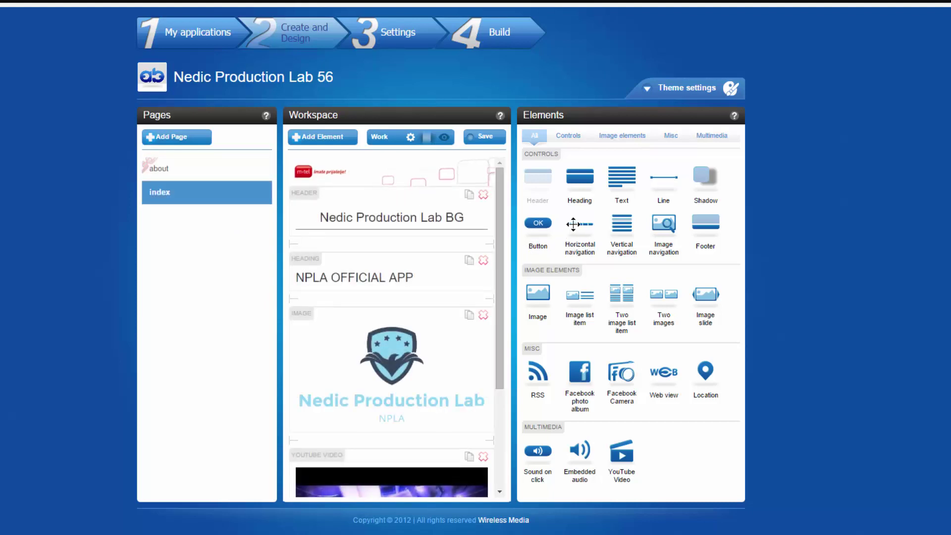
{"action": "left_click_drag", "start_coordinate": [430, 234], "coordinate": [379, 255]}
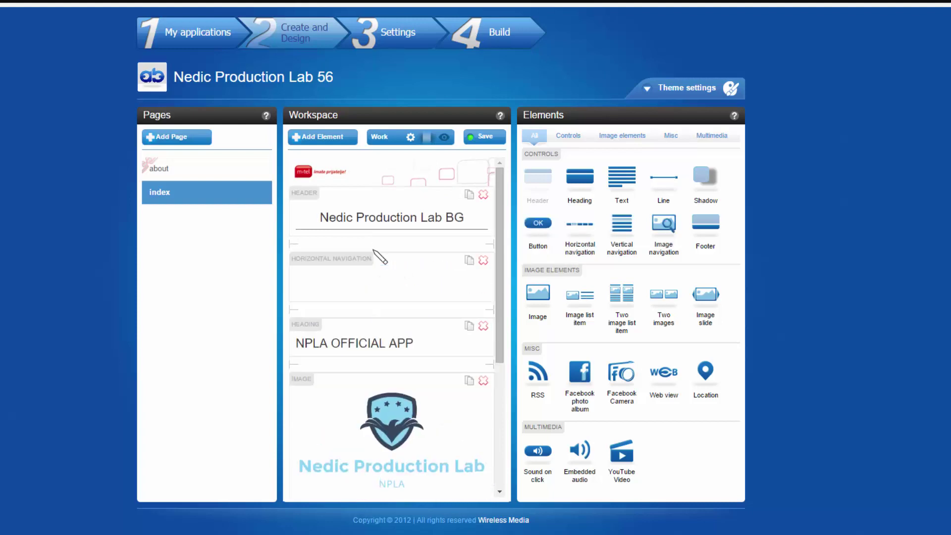
{"action": "left_click", "coordinate": [405, 281]}
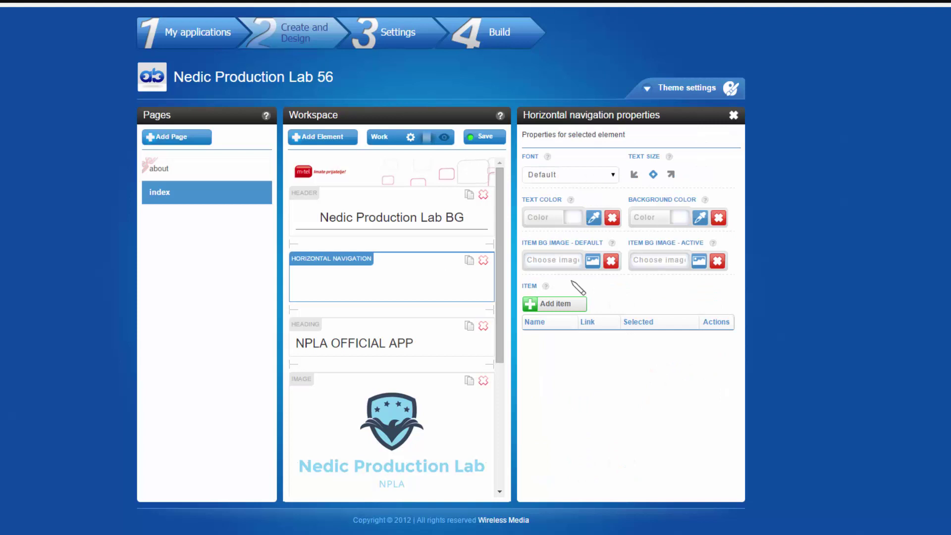
Add a navigation item named "index" with an internal link to the index page.
{"action": "left_click", "coordinate": [555, 307]}
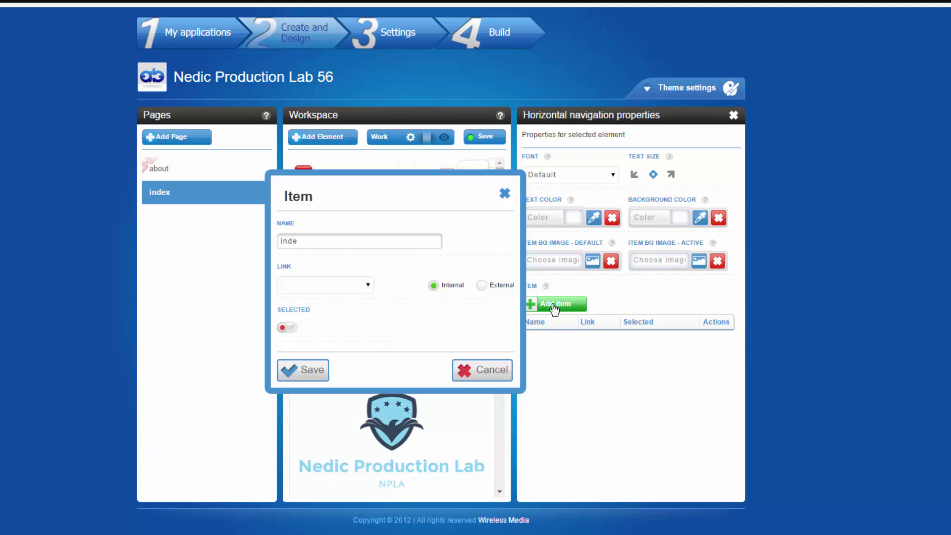
{"action": "key", "text": "Tab"}
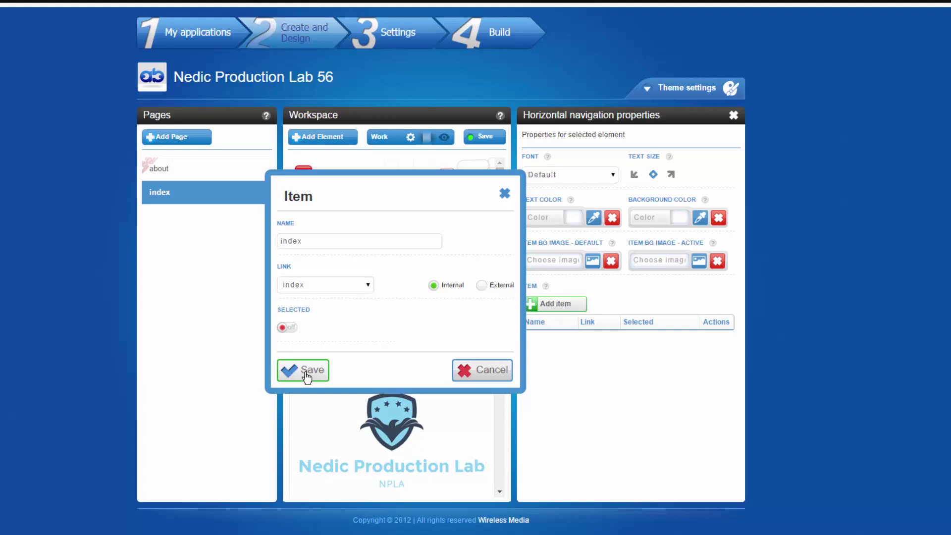
{"action": "left_click", "coordinate": [306, 373]}
Add a second navigation item named "about" with an internal link to the about page.
{"action": "left_click", "coordinate": [546, 305]}
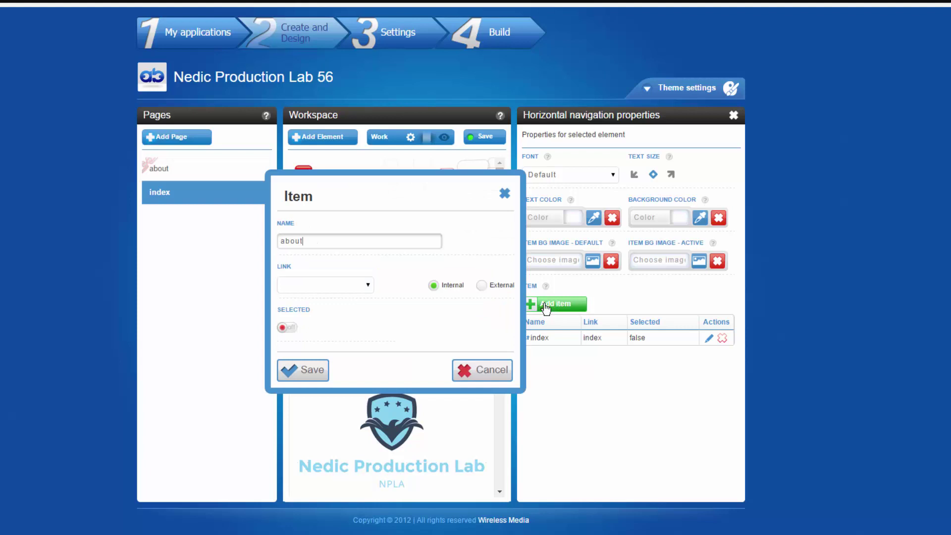
{"action": "key", "text": "Tab"}
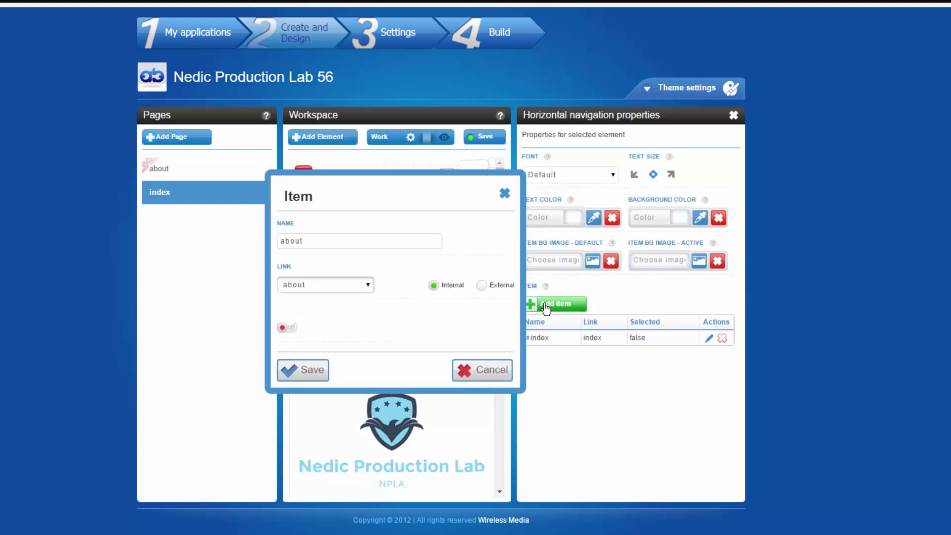
{"action": "key", "text": "alt+Down"}
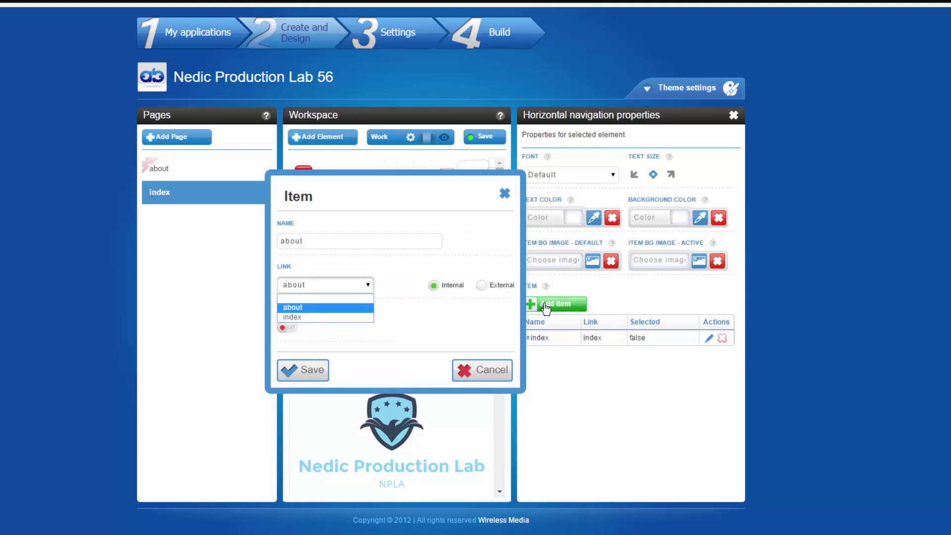
{"action": "left_click", "coordinate": [293, 307]}
{"action": "left_click", "coordinate": [292, 369]}
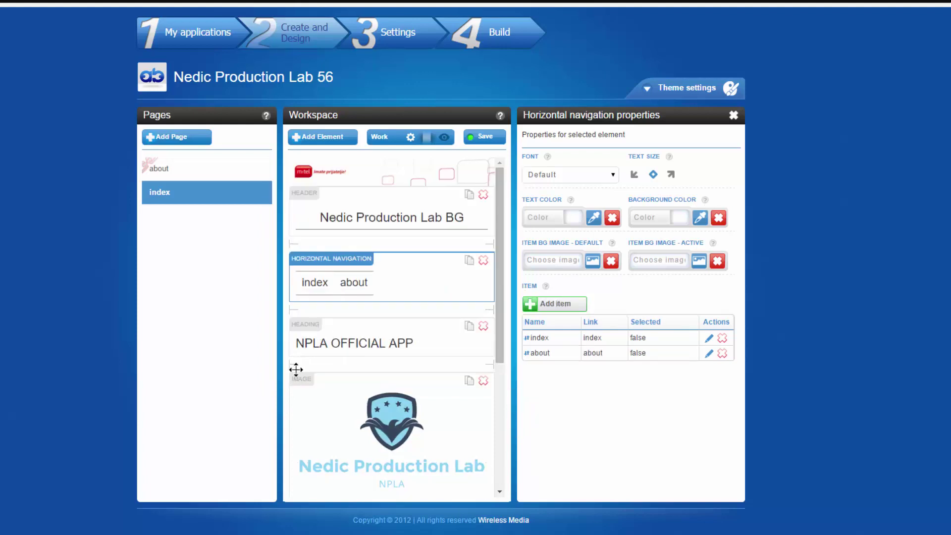
Switch to the about page, saving the index page changes, and add a Text element below its header.
{"action": "left_click", "coordinate": [194, 177]}
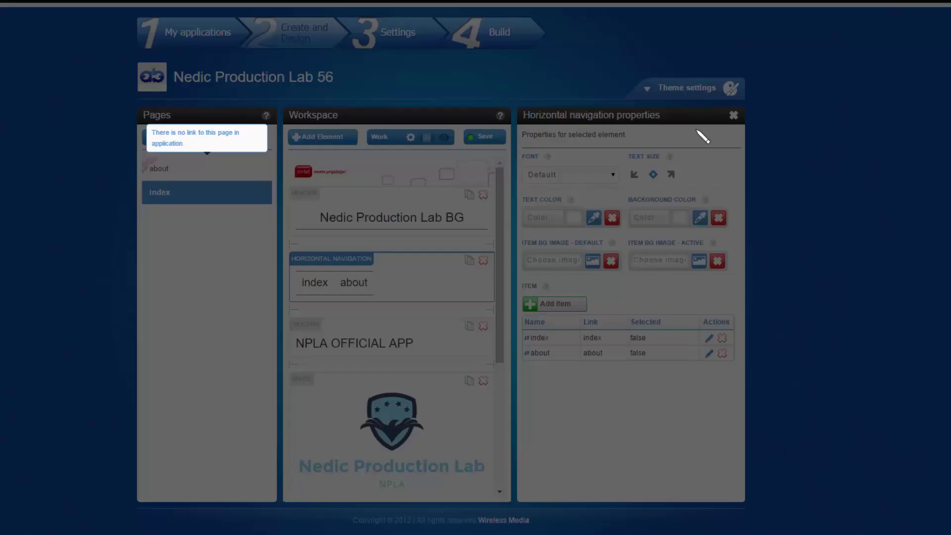
{"action": "left_click", "coordinate": [386, 295]}
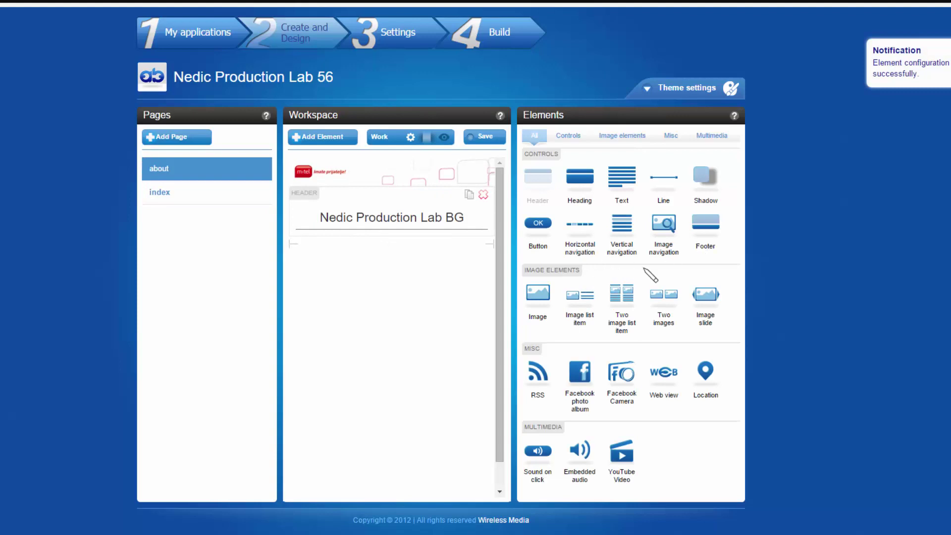
{"action": "mouse_move", "coordinate": [615, 185]}
{"action": "left_mouse_down"}
{"action": "mouse_move", "coordinate": [363, 278]}
{"action": "mouse_move", "coordinate": [361, 299]}
{"action": "left_mouse_up"}
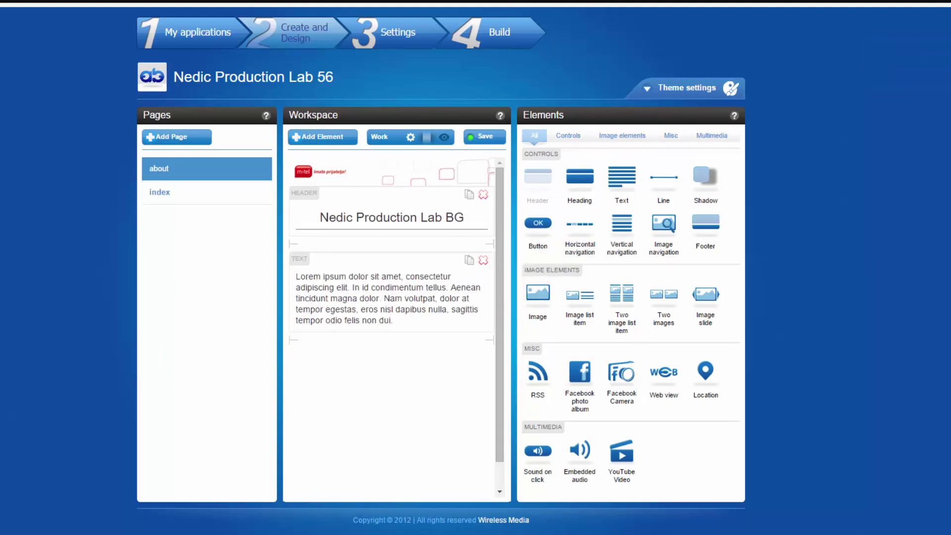
{"action": "left_click", "coordinate": [386, 297]}
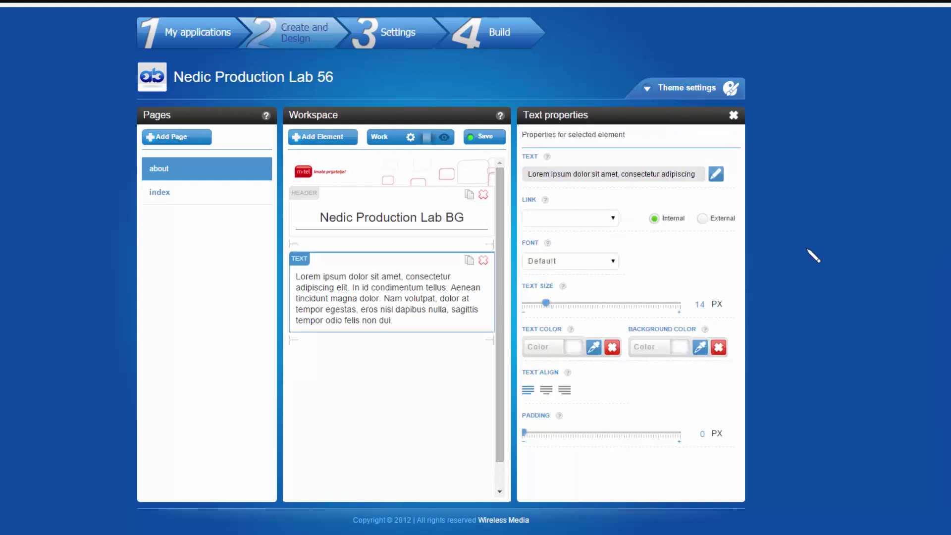
Replace the placeholder text with the company description beginning "Kompanija Nedic Production Lab - NPLA je kompanija koja se bavi informacionim tehnologijama", and save the page.
{"action": "left_click", "coordinate": [716, 174]}
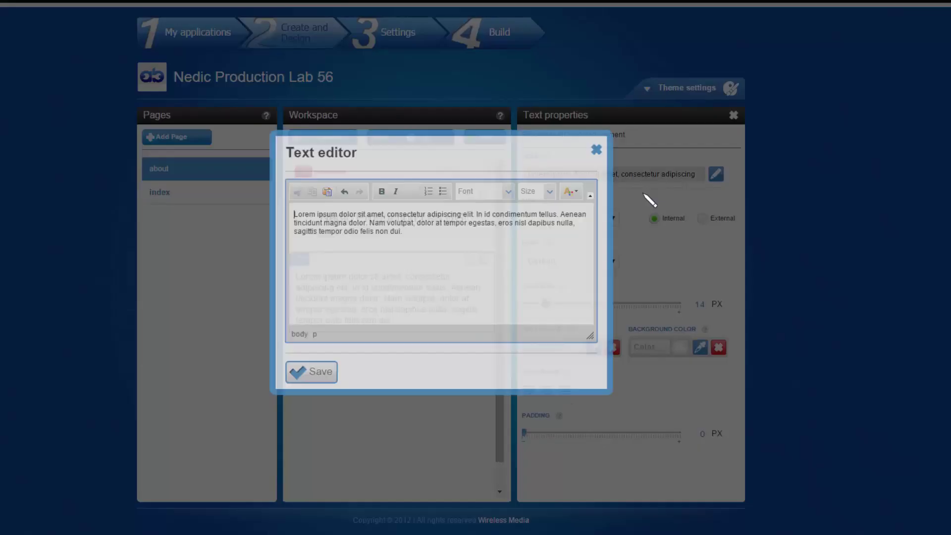
{"action": "left_click_drag", "start_coordinate": [544, 234], "coordinate": [182, 185]}
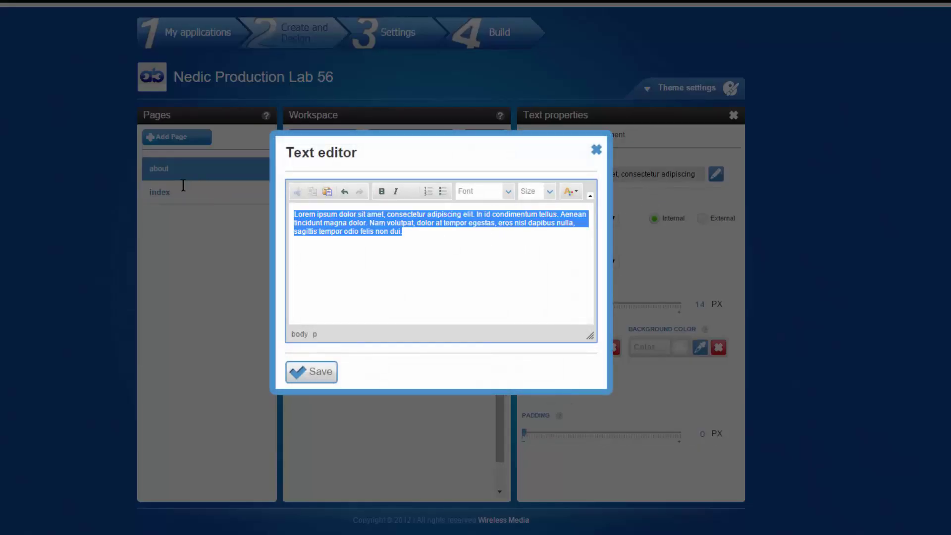
{"action": "type", "text": "Kompanija Nedic Production Lab - NPLA je kompanija koja se bavi informacionim tehnologijama.Bavimo se izradom sajtova,aplikacija,i mnogim drugim stvarima.Dajemo savete,popravljamo racunare,telefone,laptopove,i pomazemo oko izbora istih.Osnovani smo 2012 godine a vlasnik je Nedic Marko.Svakim danom od 10h do 22h nas mozete kontaktirati,a mi cemo spremni da vam izadjemo u susret.Vise o svemu na nasem sajtu..."}
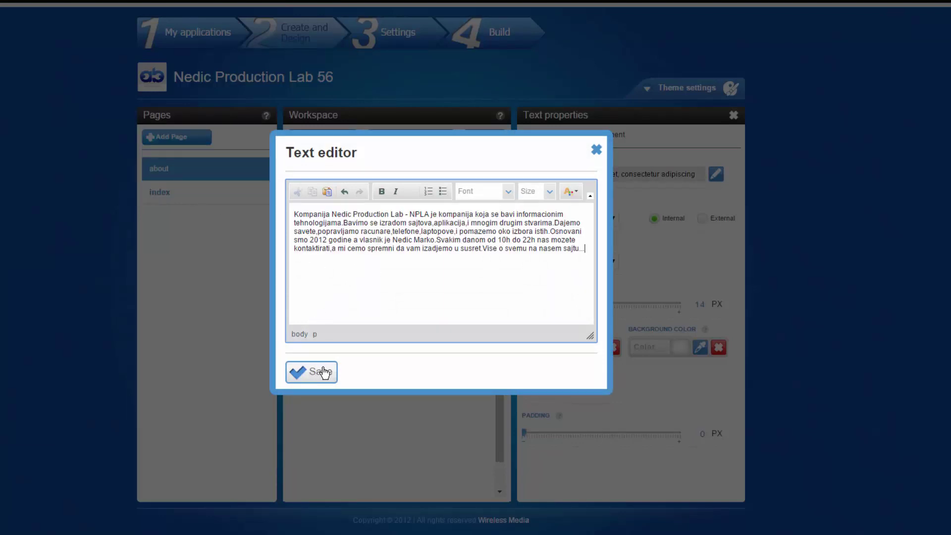
{"action": "left_click", "coordinate": [332, 382]}
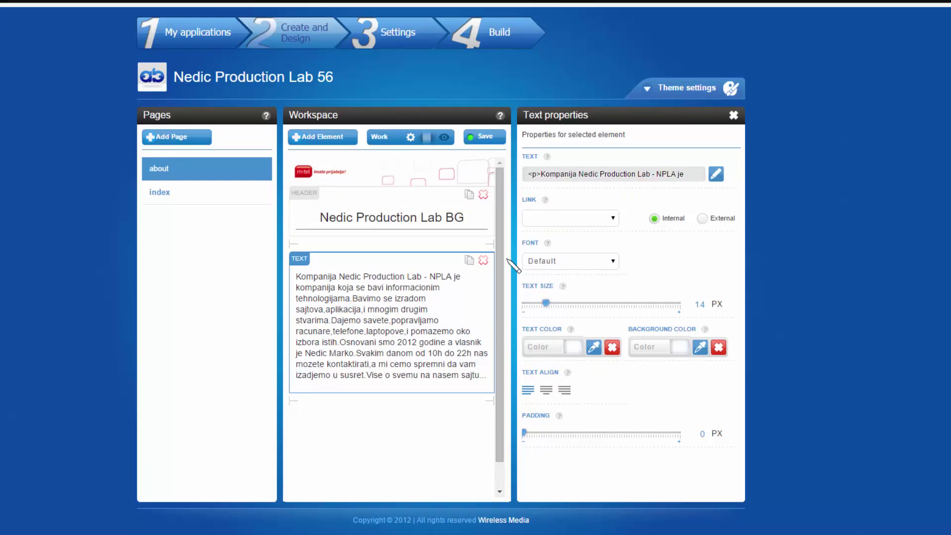
{"action": "scroll", "coordinate": [498, 343], "scroll_direction": "down", "scroll_amount": 1}
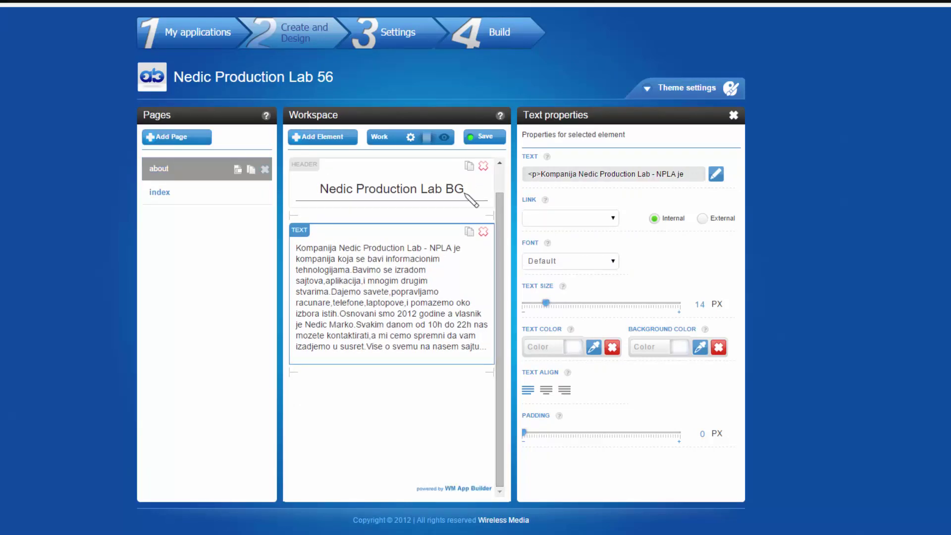
{"action": "left_click", "coordinate": [329, 143]}
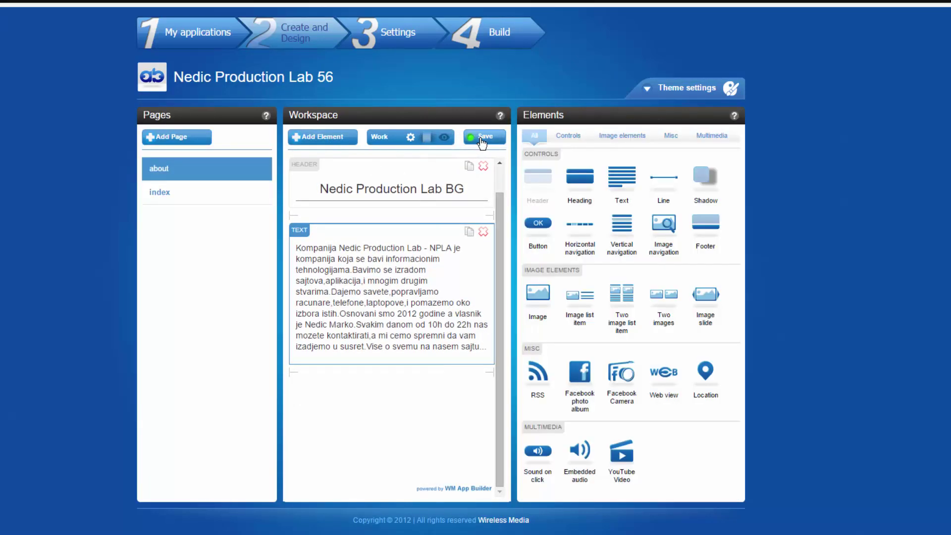
{"action": "left_click", "coordinate": [480, 141]}
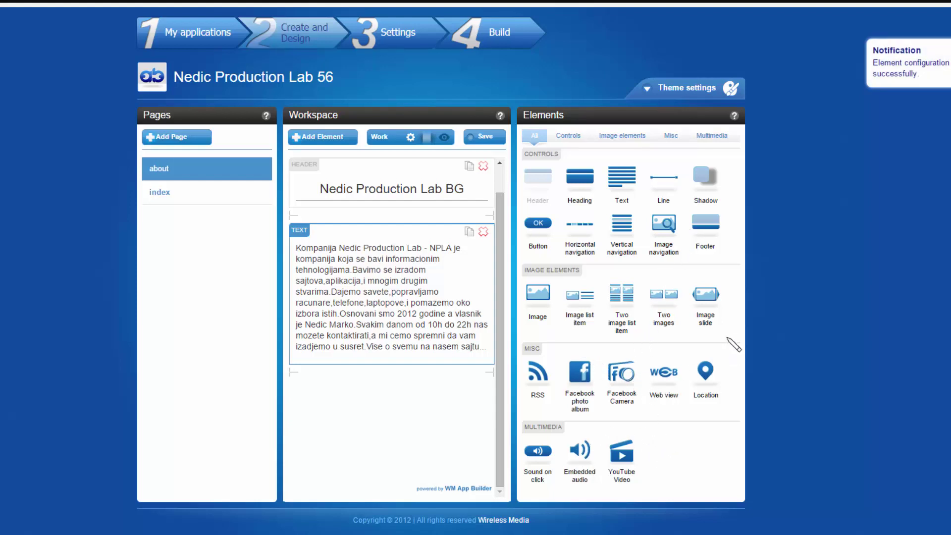
Add an Image element below the about page's text, upload "logo NPLA" from the NPLA stvari folder and assign it to the element.
{"action": "left_click_drag", "start_coordinate": [533, 301], "coordinate": [354, 418]}
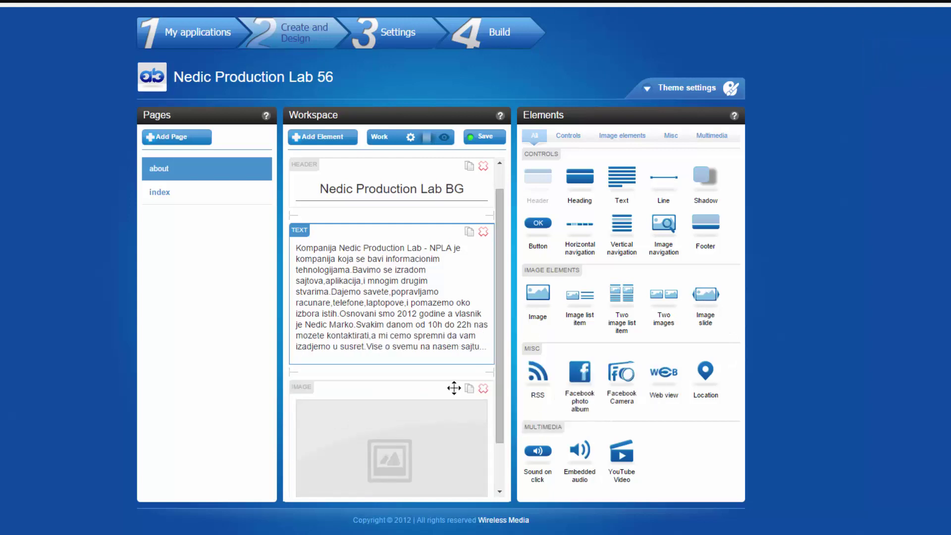
{"action": "left_click", "coordinate": [454, 388]}
{"action": "left_click", "coordinate": [698, 175]}
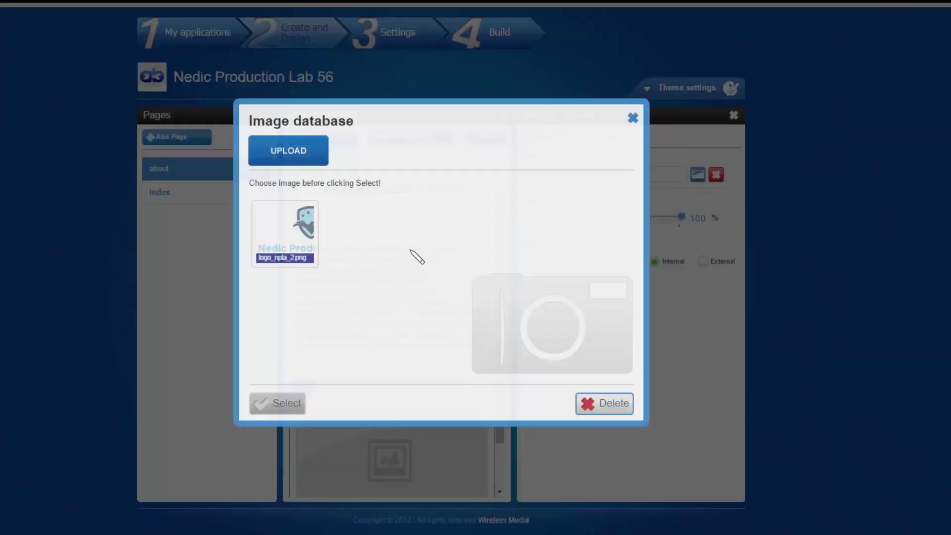
{"action": "left_click", "coordinate": [301, 158]}
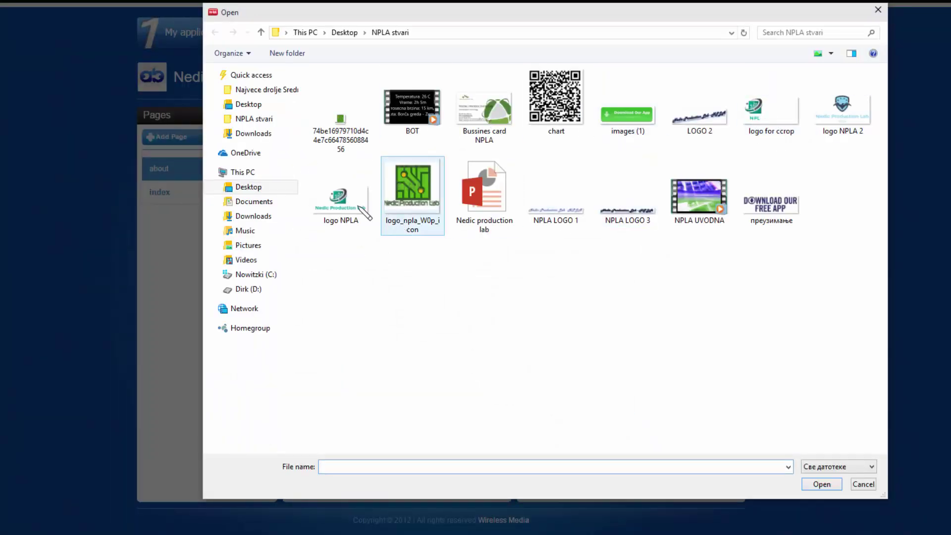
{"action": "left_click", "coordinate": [333, 206]}
{"action": "double_click", "coordinate": [332, 205]}
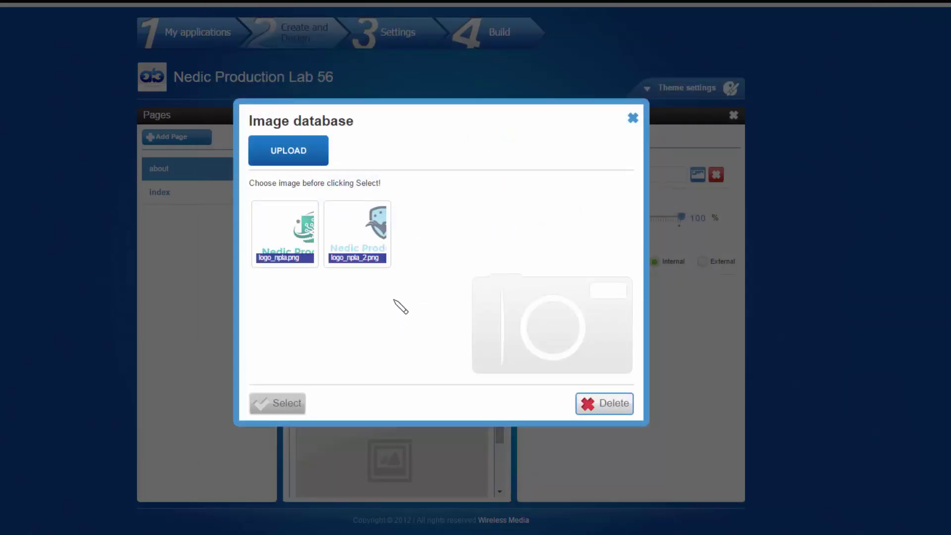
{"action": "double_click", "coordinate": [293, 243]}
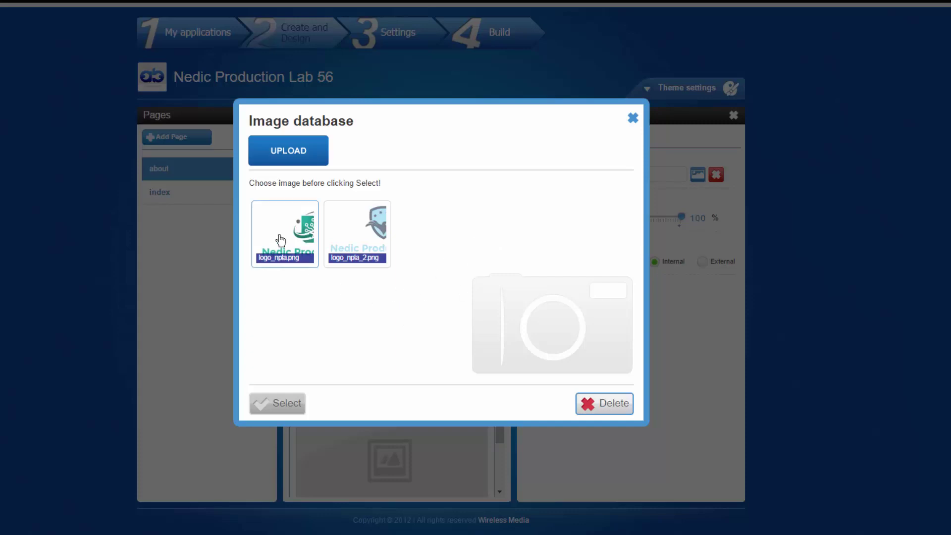
{"action": "scroll", "coordinate": [484, 344], "scroll_direction": "down", "scroll_amount": 1}
{"action": "scroll", "coordinate": [463, 329], "scroll_direction": "up", "scroll_amount": 2}
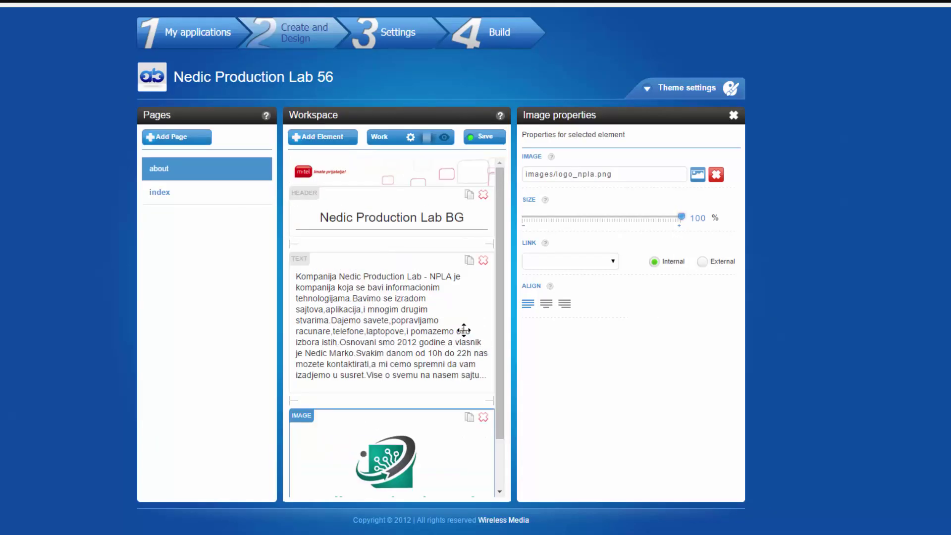
Add a new page named "kontakt" to the application, saving the about page changes.
{"action": "left_click", "coordinate": [173, 139]}
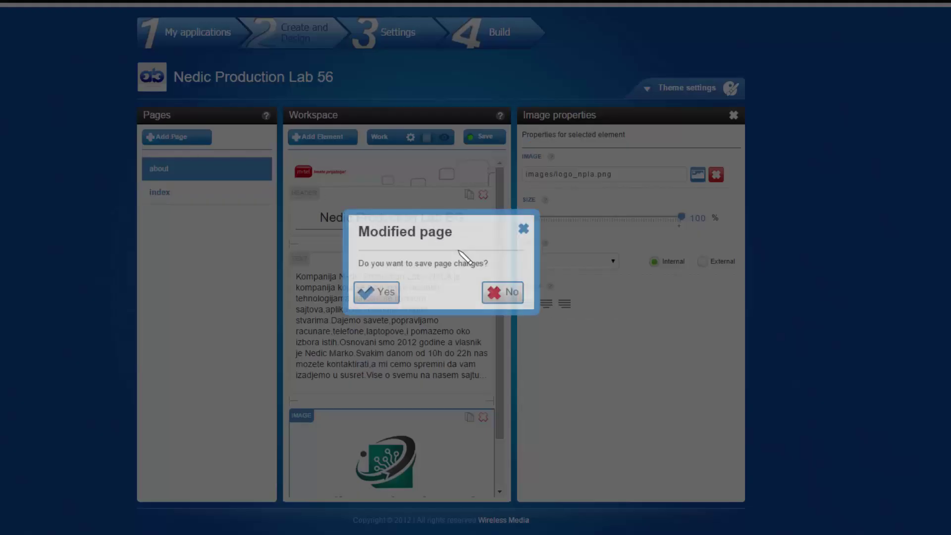
{"action": "left_click", "coordinate": [386, 293]}
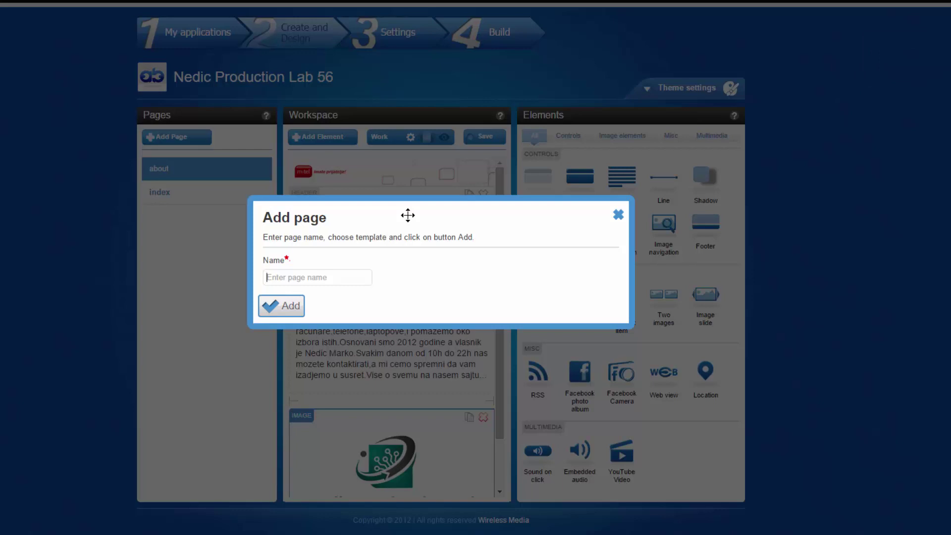
{"action": "type", "text": "ww"}
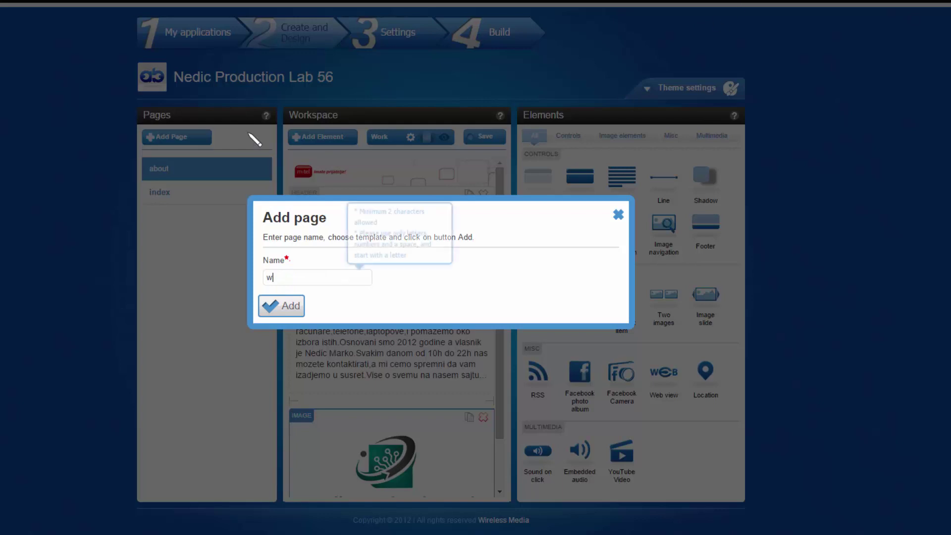
{"action": "key", "text": "BackSpace"}
{"action": "key", "text": "BackSpace"}
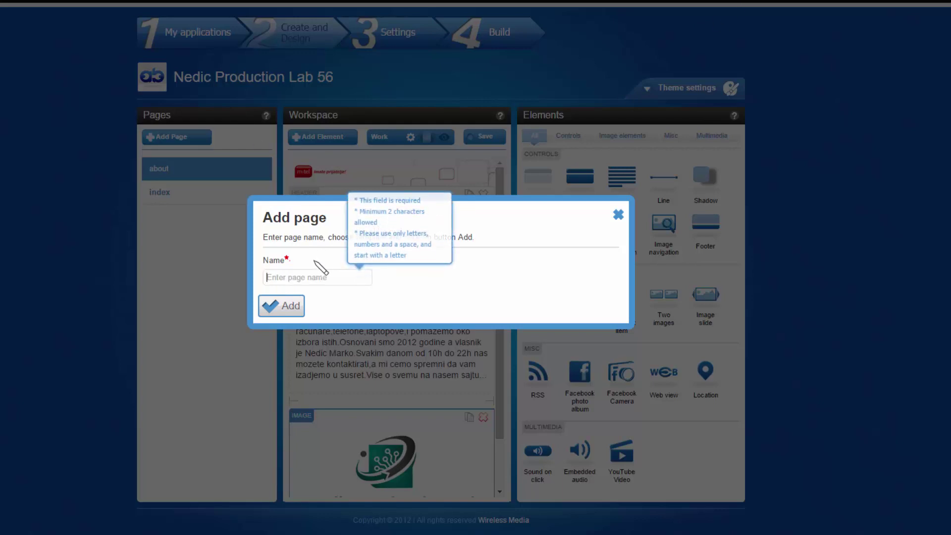
{"action": "type", "text": "K"}
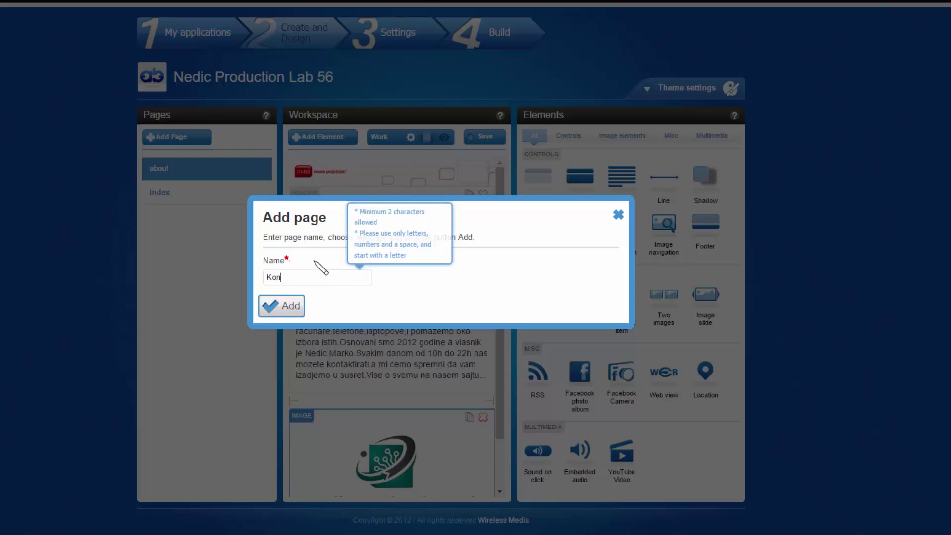
{"action": "key", "text": "BackSpace"}
{"action": "type", "text": "kontakt"}
{"action": "key", "text": "Return"}
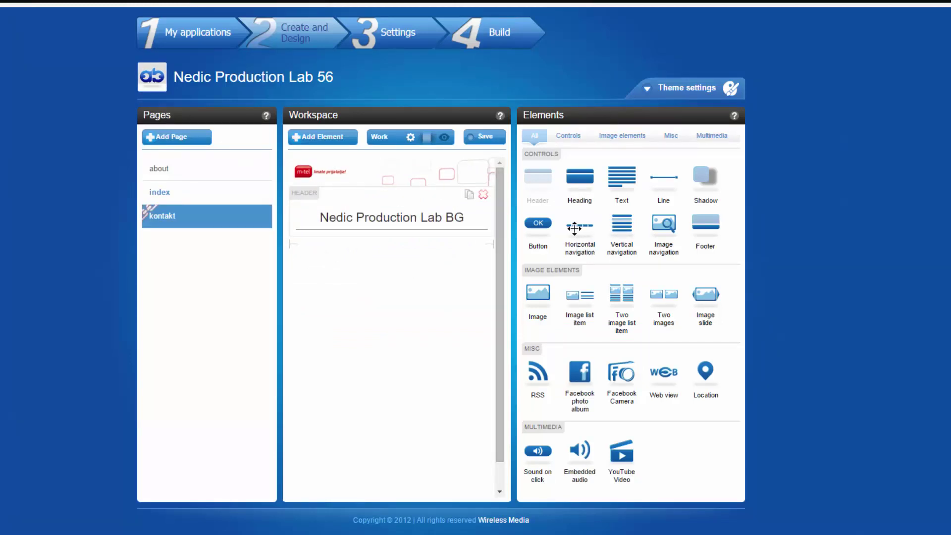
Add a Horizontal navigation element below the kontakt page's header, with an item named "index" linked internally to the index page.
{"action": "left_click_drag", "start_coordinate": [580, 225], "coordinate": [377, 247]}
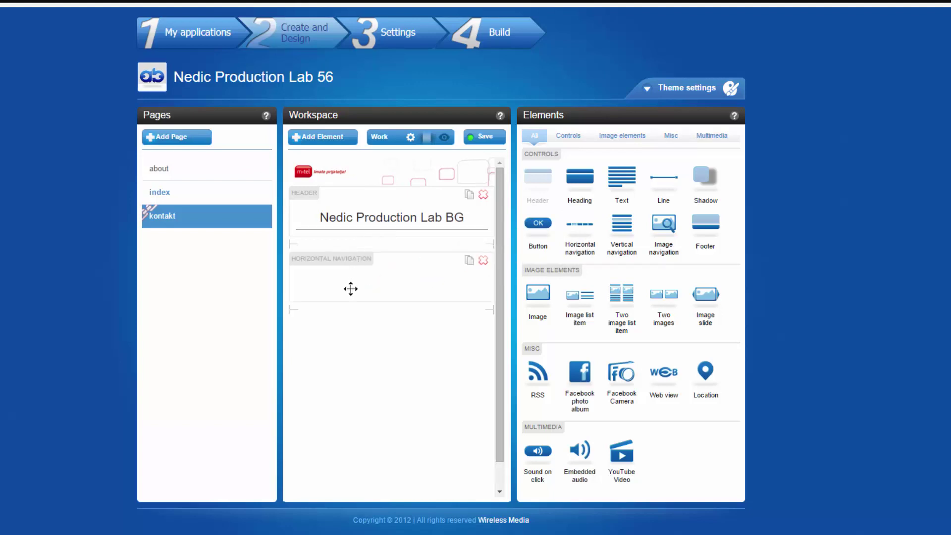
{"action": "left_click", "coordinate": [416, 285]}
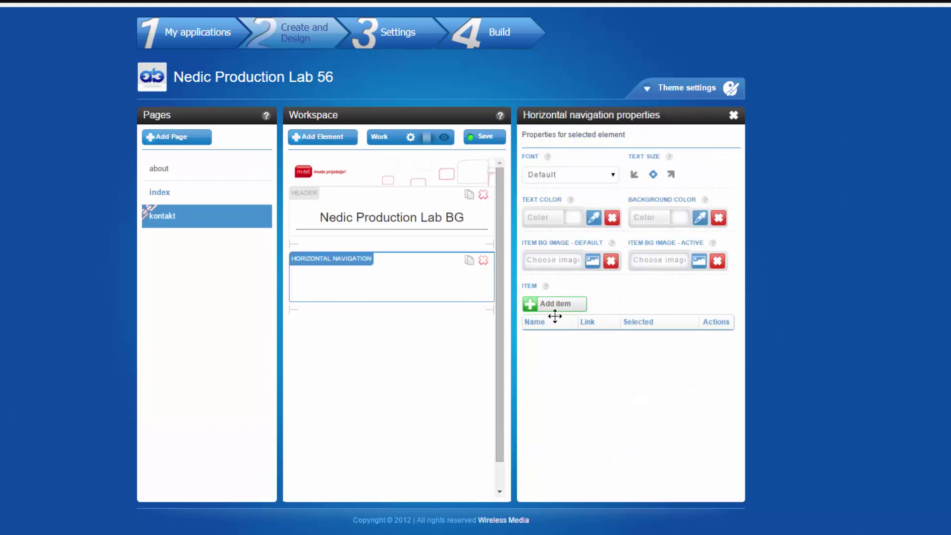
{"action": "left_click", "coordinate": [549, 310]}
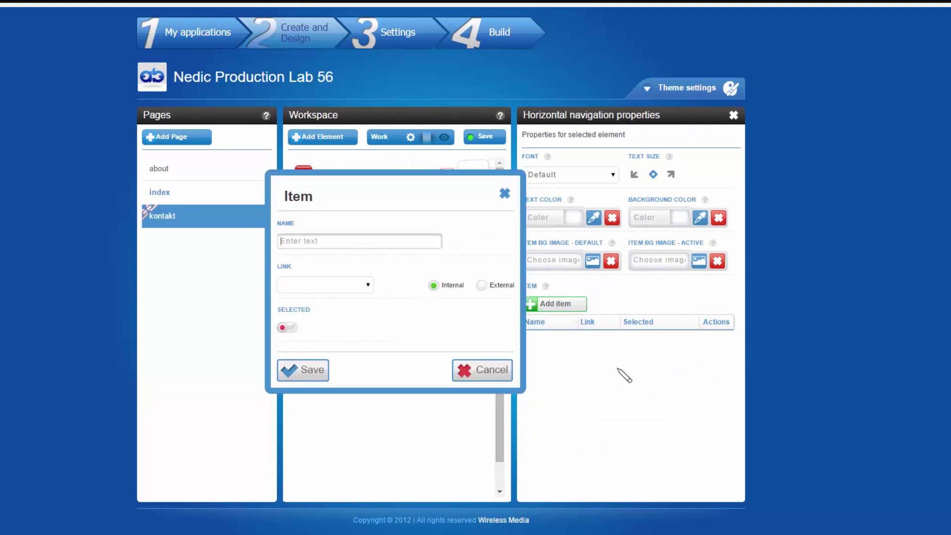
{"action": "left_click", "coordinate": [334, 285]}
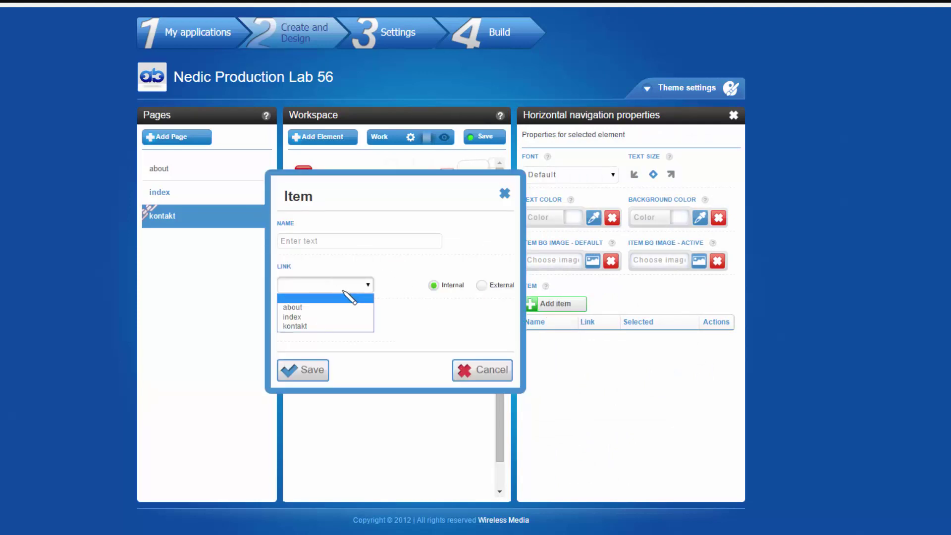
{"action": "left_click", "coordinate": [347, 318]}
{"action": "left_click", "coordinate": [340, 237]}
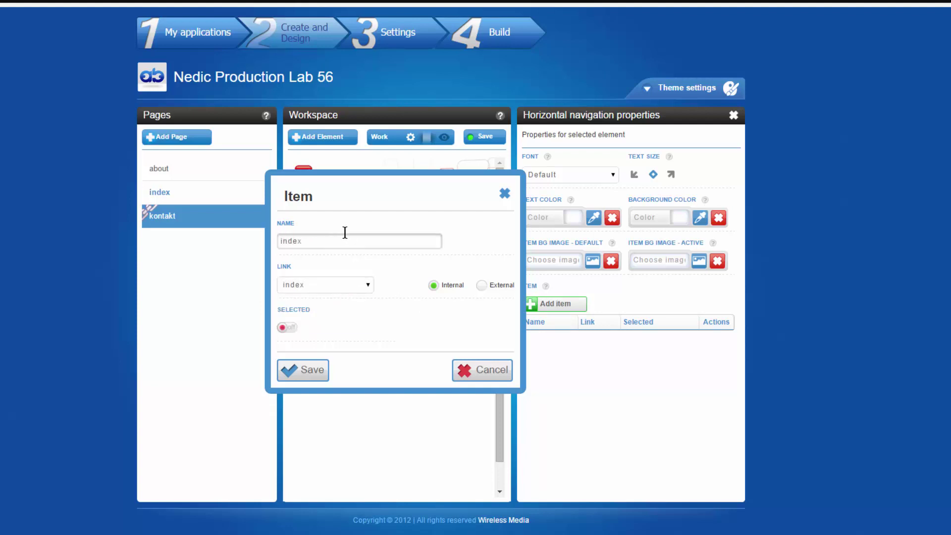
{"action": "type", "text": "index"}
{"action": "left_click", "coordinate": [305, 369]}
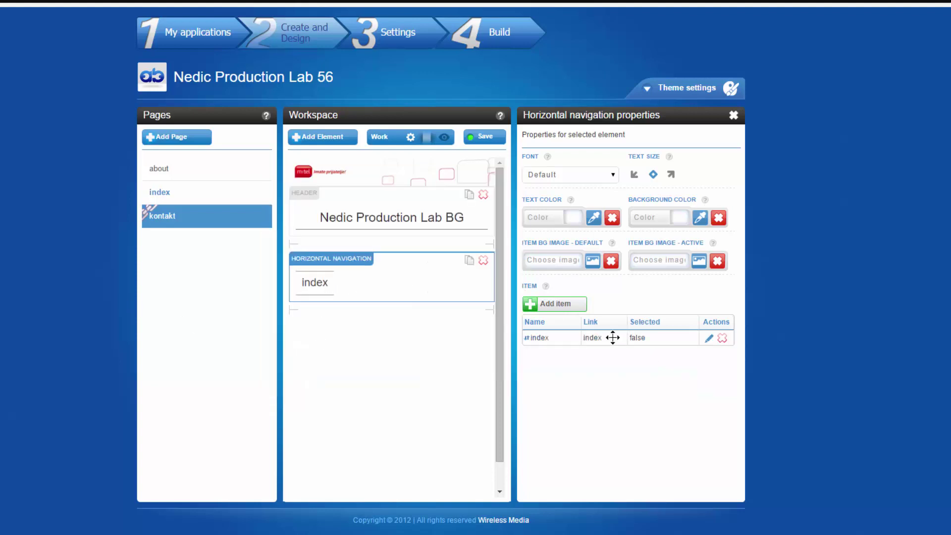
Add an item named "about" to the kontakt page's horizontal navigation, linked internally to the about page.
{"action": "left_click", "coordinate": [551, 306]}
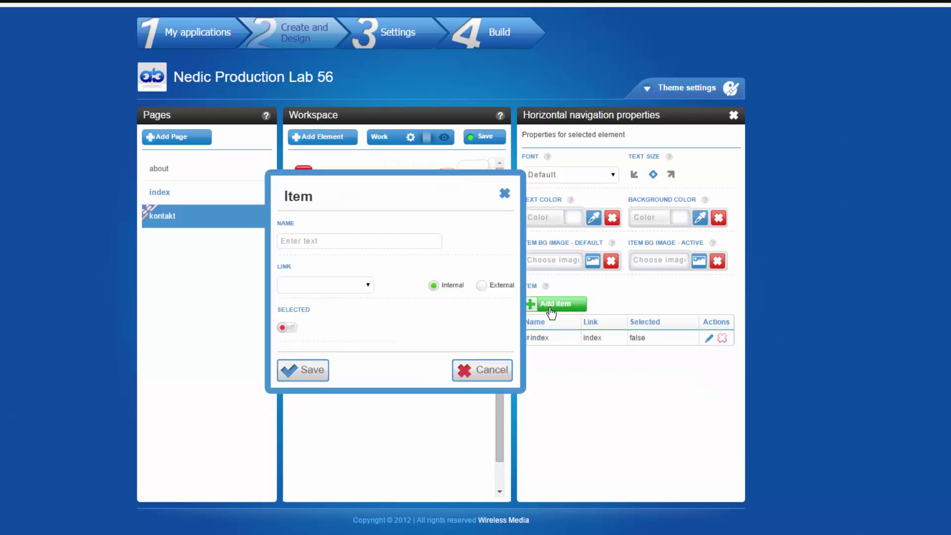
{"action": "left_click", "coordinate": [347, 286]}
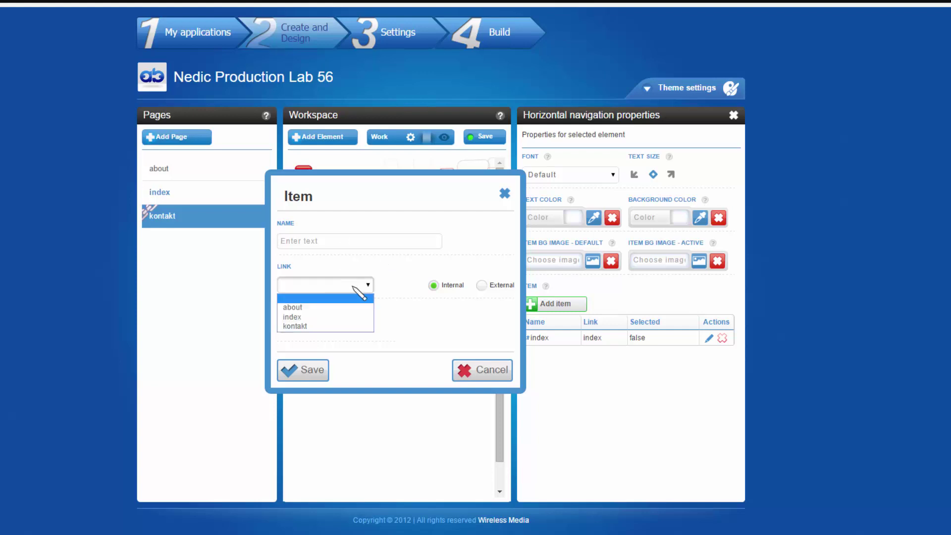
{"action": "left_click", "coordinate": [339, 308]}
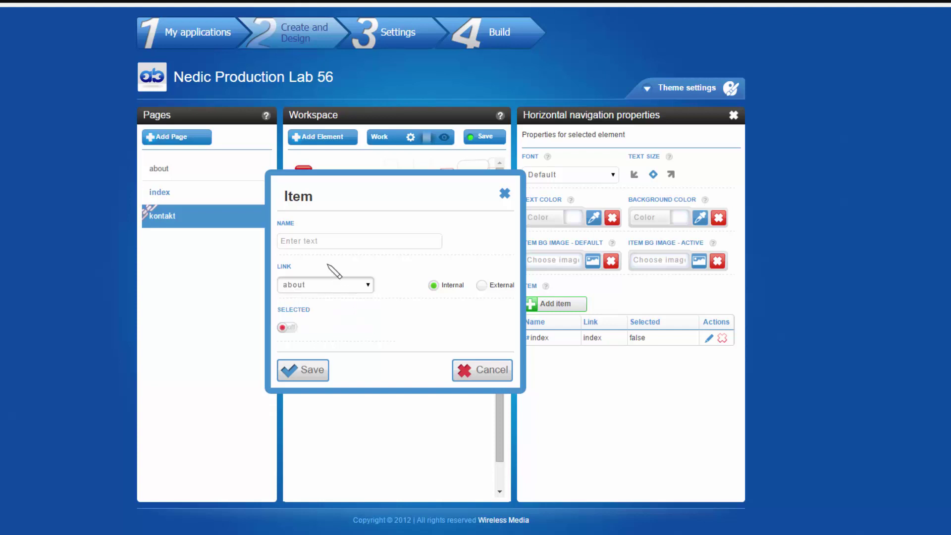
{"action": "left_click", "coordinate": [326, 240]}
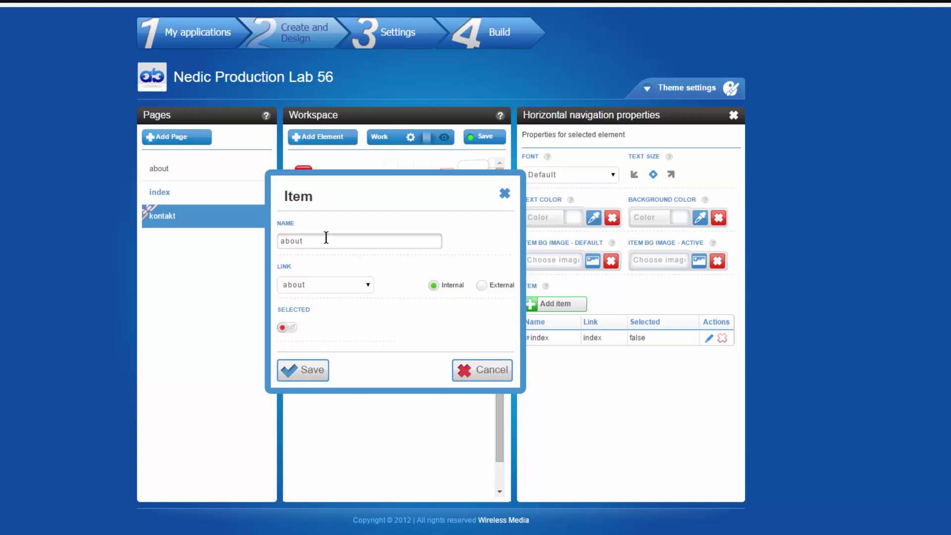
{"action": "left_click", "coordinate": [314, 370]}
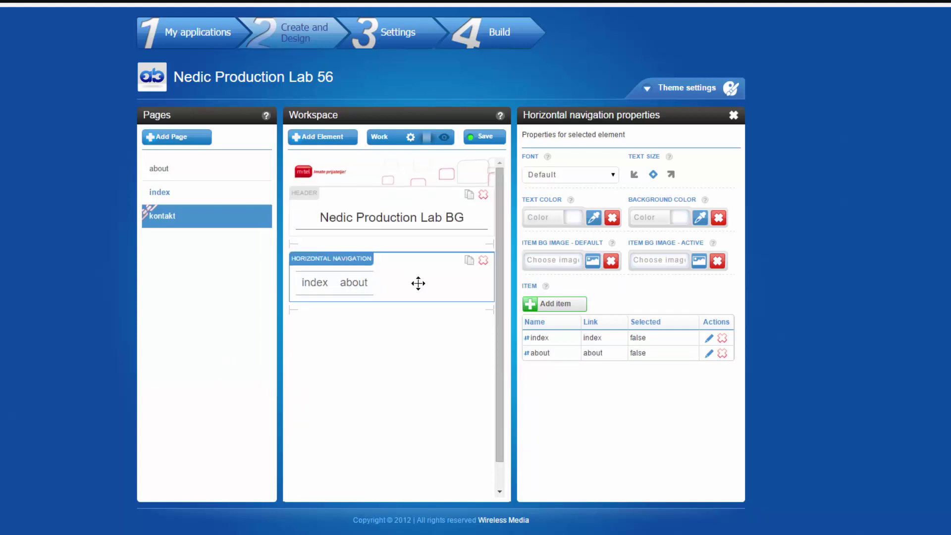
Add an item named "kontakt" to the kontakt page's horizontal navigation, linked internally to the kontakt page.
{"action": "left_click", "coordinate": [530, 303]}
{"action": "left_click", "coordinate": [333, 286]}
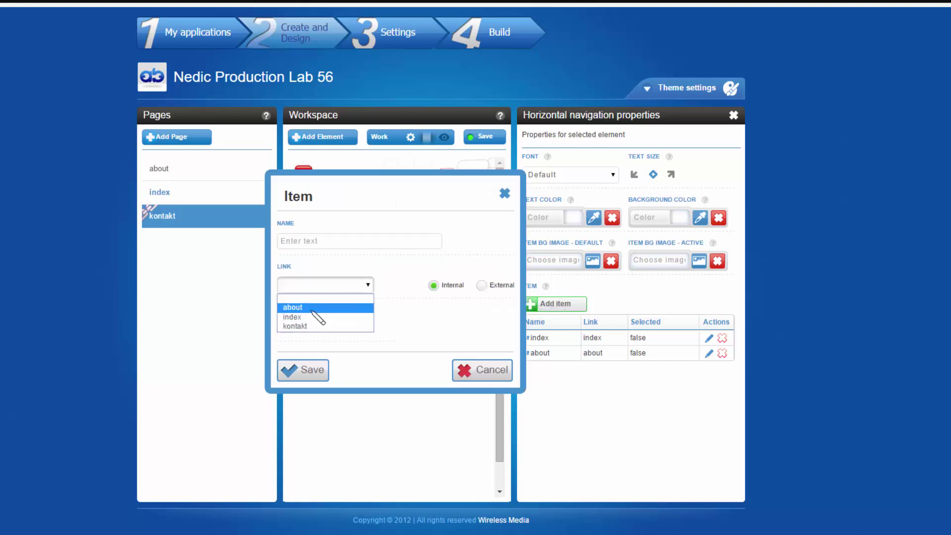
{"action": "left_click", "coordinate": [305, 326]}
{"action": "left_click", "coordinate": [311, 242]}
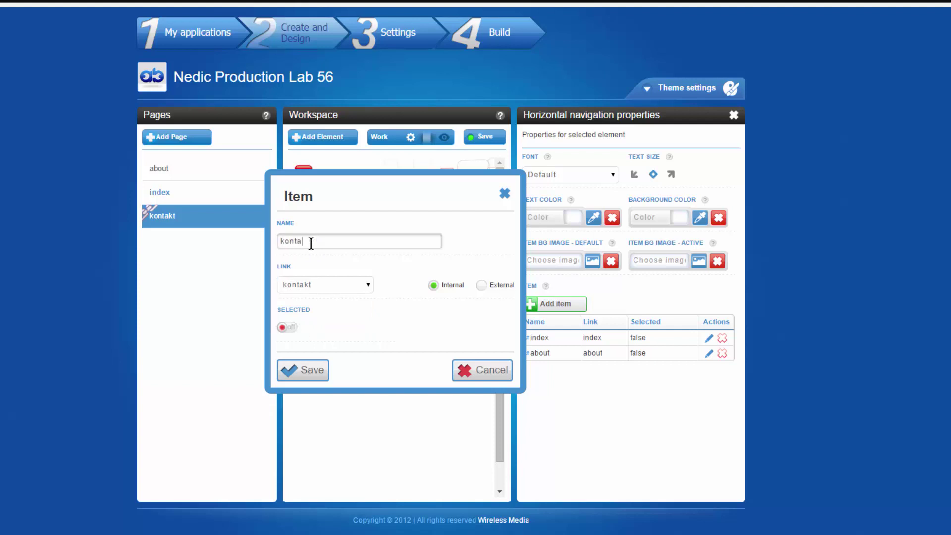
{"action": "left_click", "coordinate": [319, 376]}
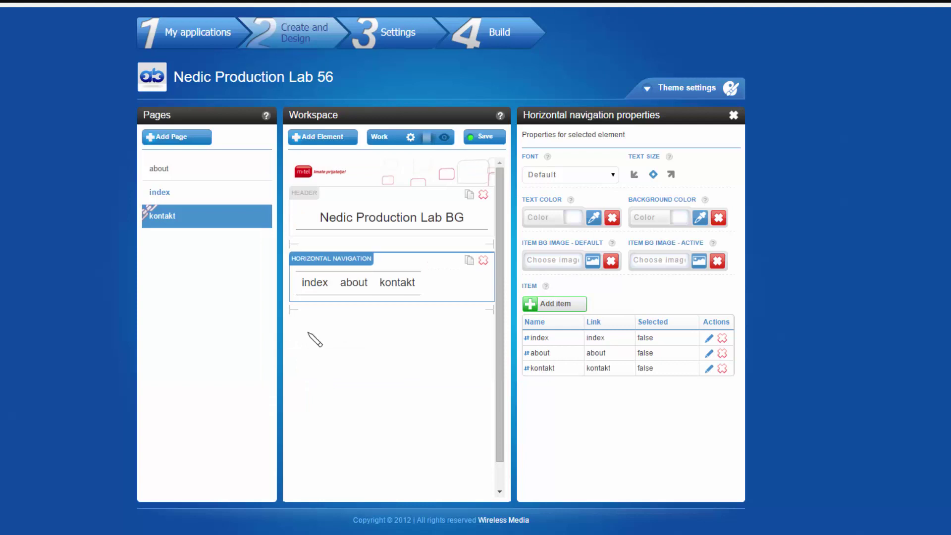
Save the kontakt page changes while switching to the index page, and open its horizontal navigation's properties.
{"action": "left_click", "coordinate": [207, 194]}
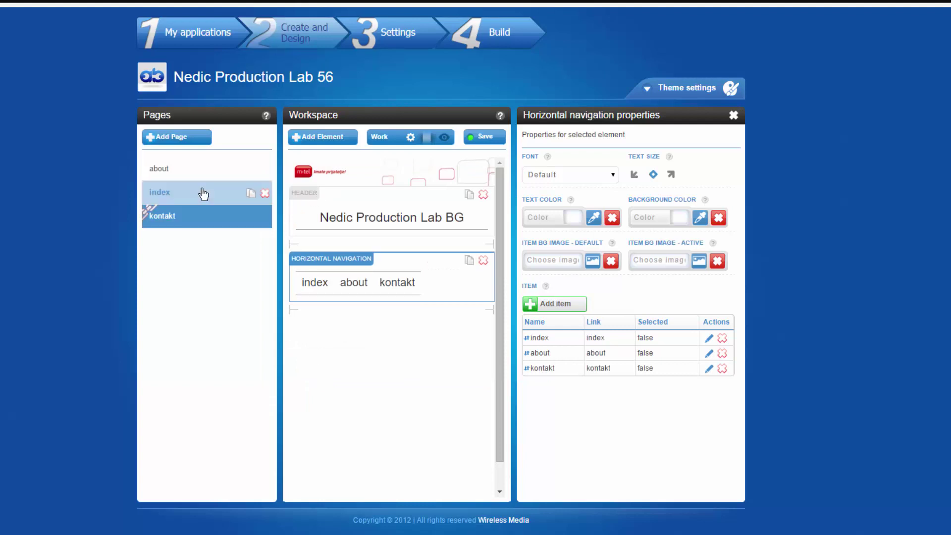
{"action": "left_click", "coordinate": [366, 292]}
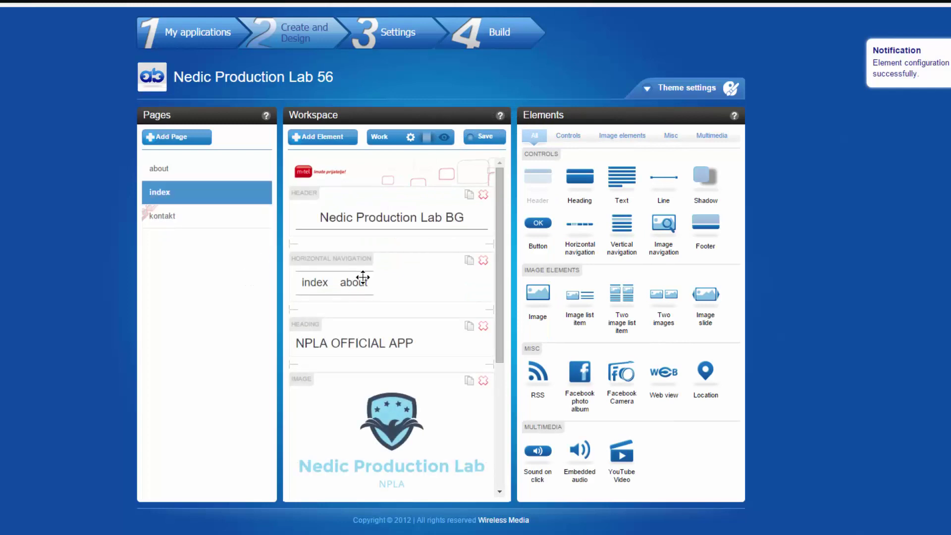
{"action": "left_click", "coordinate": [368, 287]}
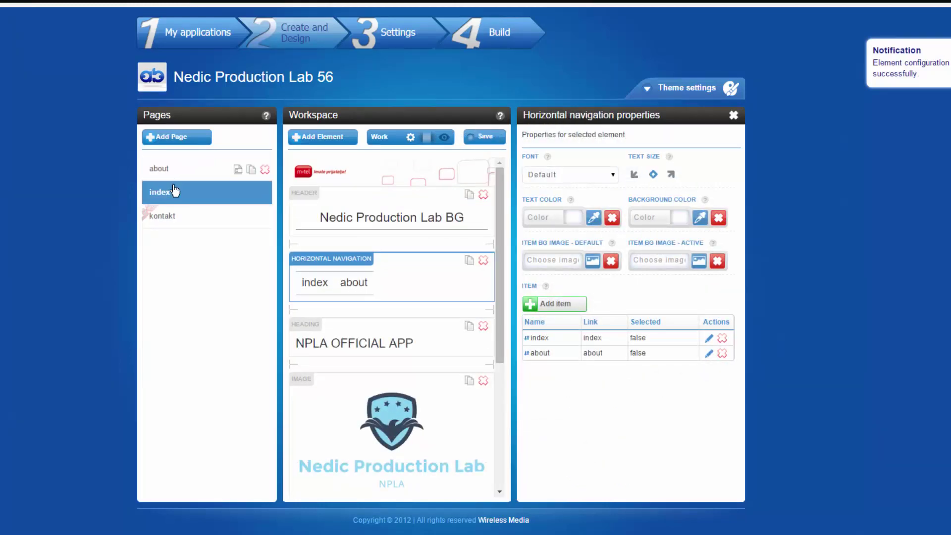
Add a Horizontal navigation element below the about page's header, with an item named "index" linked internally to the index page.
{"action": "left_click", "coordinate": [168, 169]}
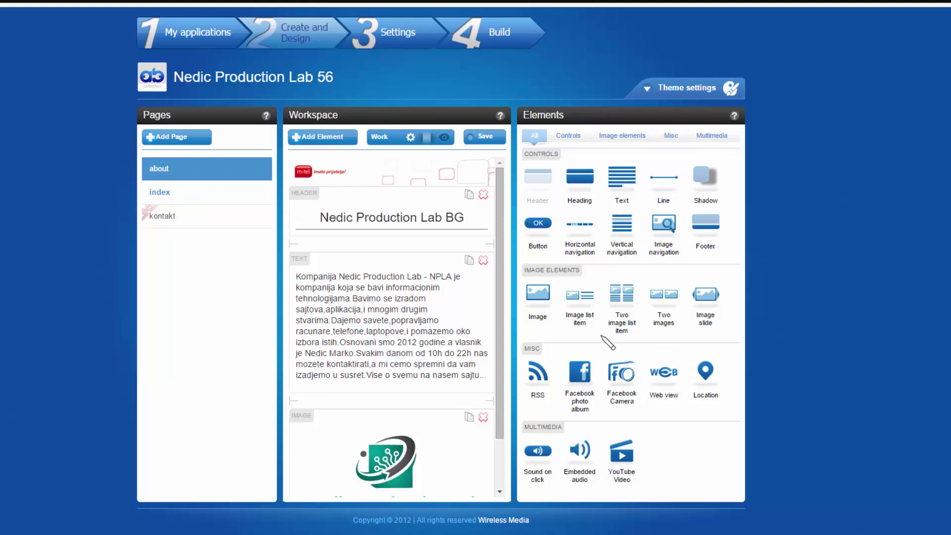
{"action": "left_click_drag", "start_coordinate": [580, 236], "coordinate": [335, 266]}
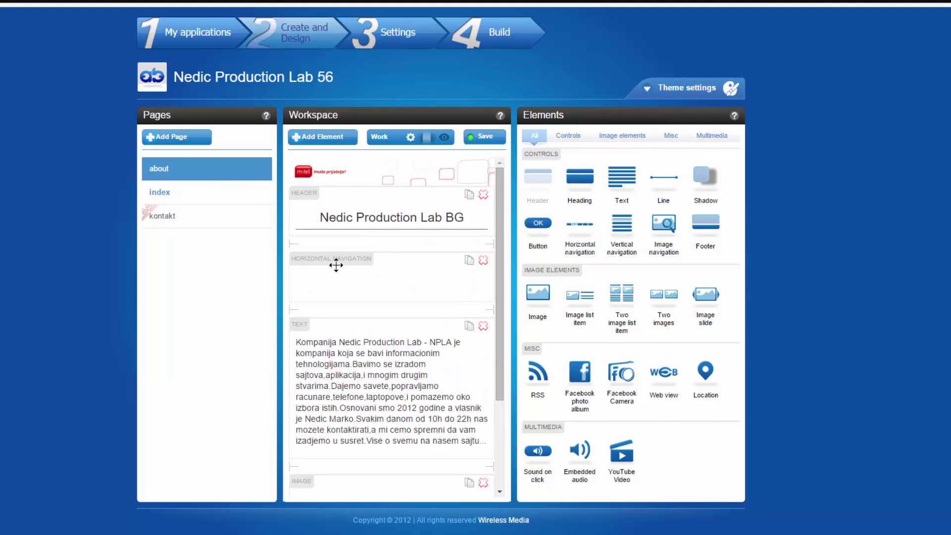
{"action": "left_click", "coordinate": [565, 310]}
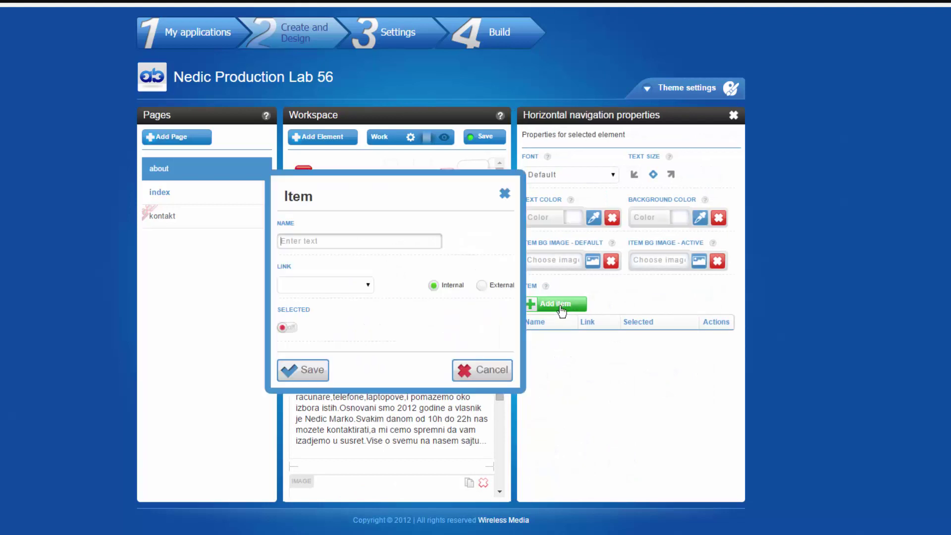
{"action": "left_click", "coordinate": [298, 287]}
{"action": "left_click", "coordinate": [303, 318]}
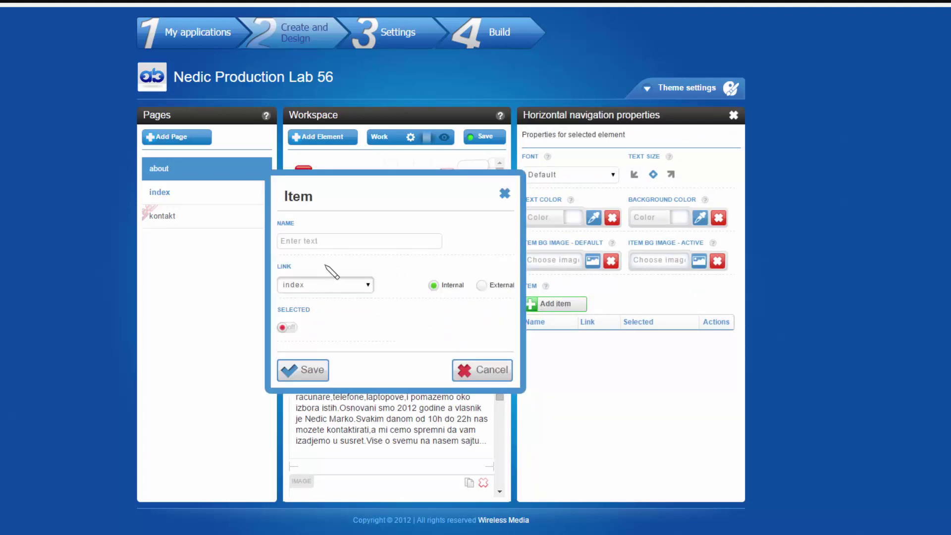
{"action": "left_click", "coordinate": [329, 241]}
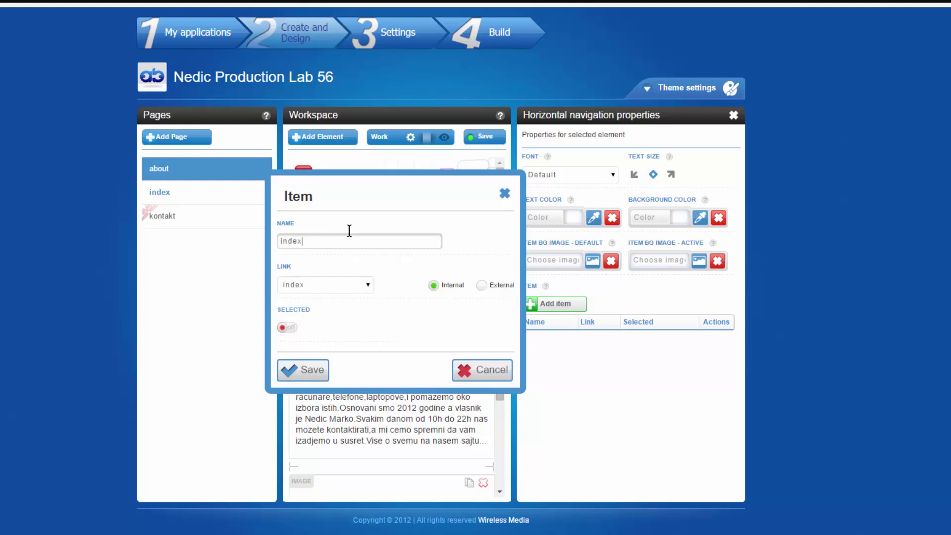
{"action": "type", "text": "index"}
{"action": "left_click", "coordinate": [298, 371]}
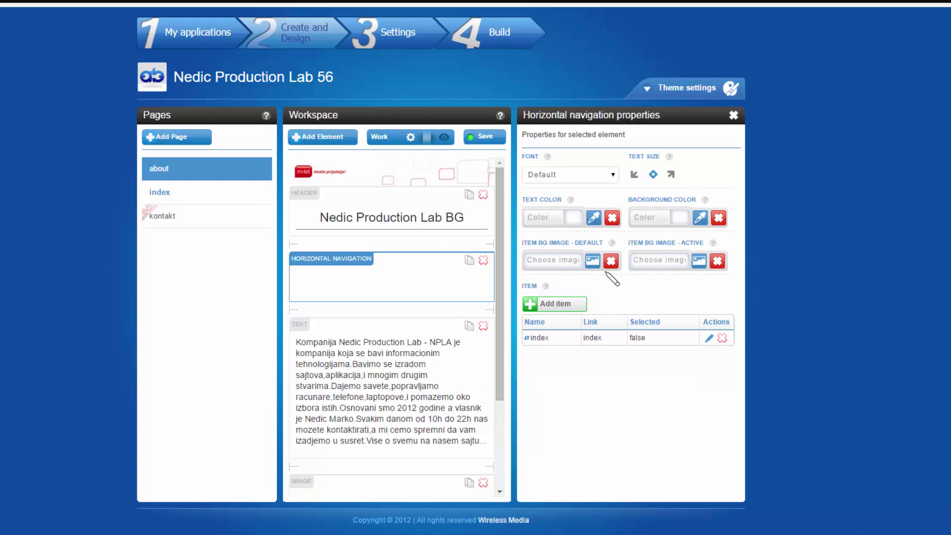
Add an item named "kontakt" to the about page's horizontal navigation, linked internally to the kontakt page.
{"action": "left_click", "coordinate": [544, 305]}
{"action": "left_click", "coordinate": [299, 285]}
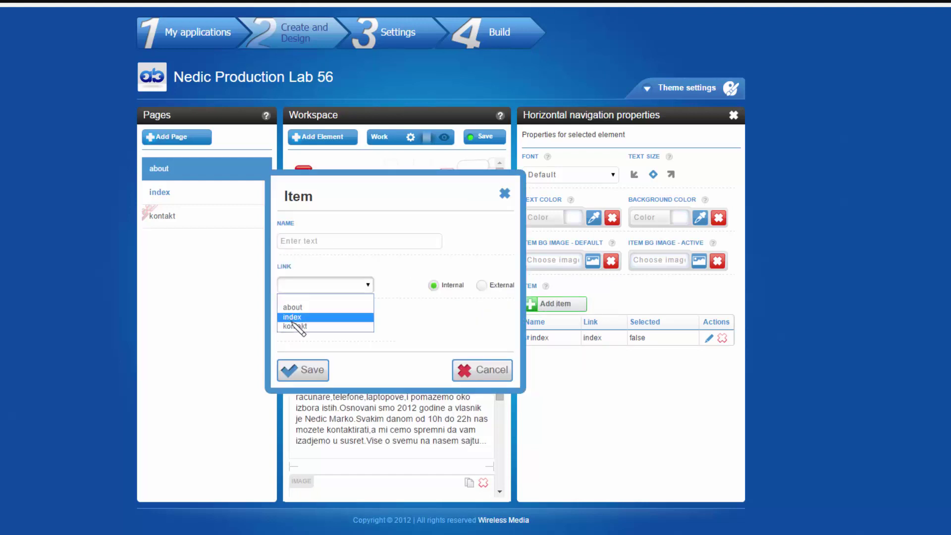
{"action": "left_click", "coordinate": [294, 325]}
{"action": "left_click", "coordinate": [304, 240]}
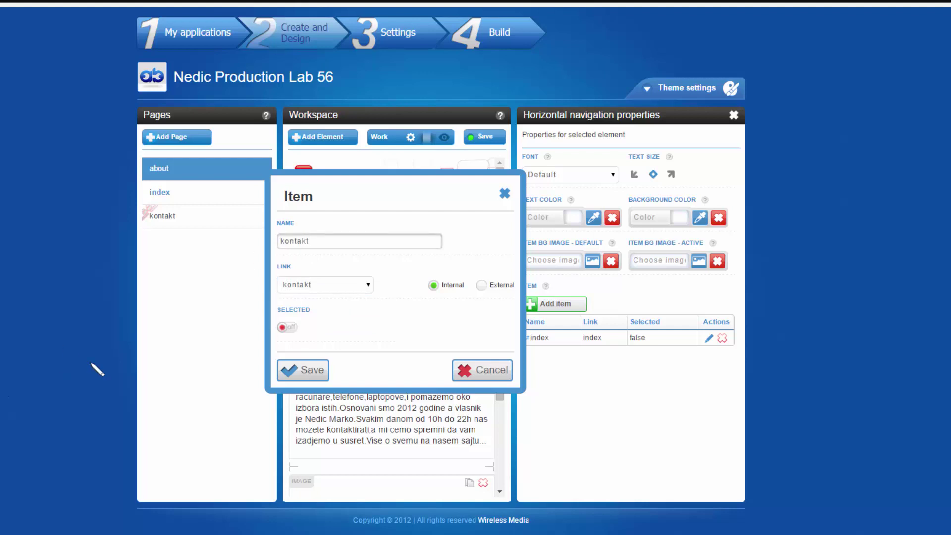
{"action": "type", "text": "kontakt"}
{"action": "left_click", "coordinate": [298, 371]}
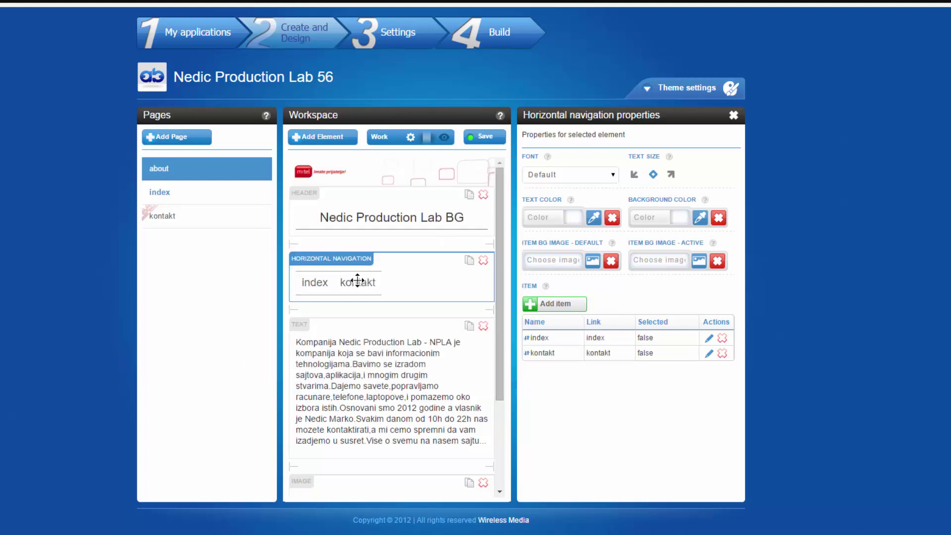
Add an item named "about" to the about page's horizontal navigation, linked internally to the about page.
{"action": "left_click", "coordinate": [549, 306]}
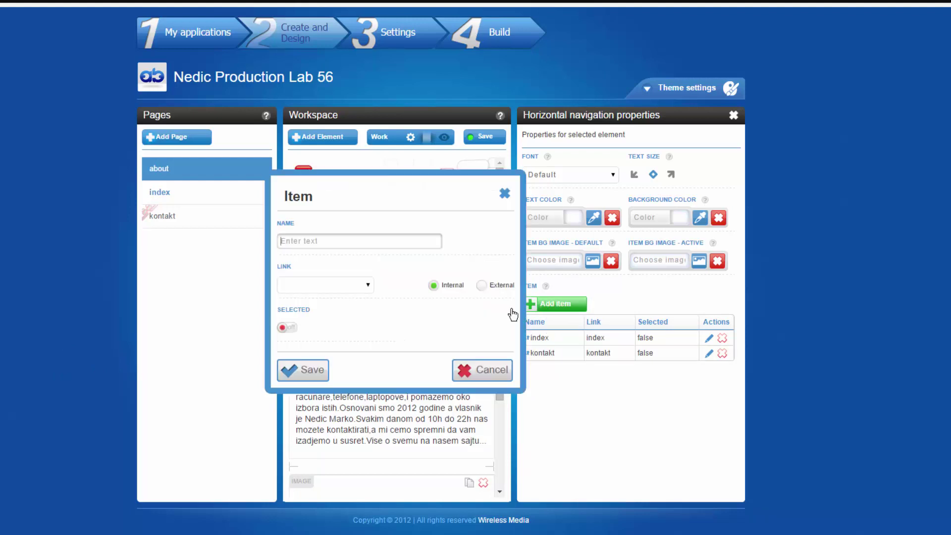
{"action": "left_click", "coordinate": [332, 289]}
{"action": "left_click", "coordinate": [323, 310]}
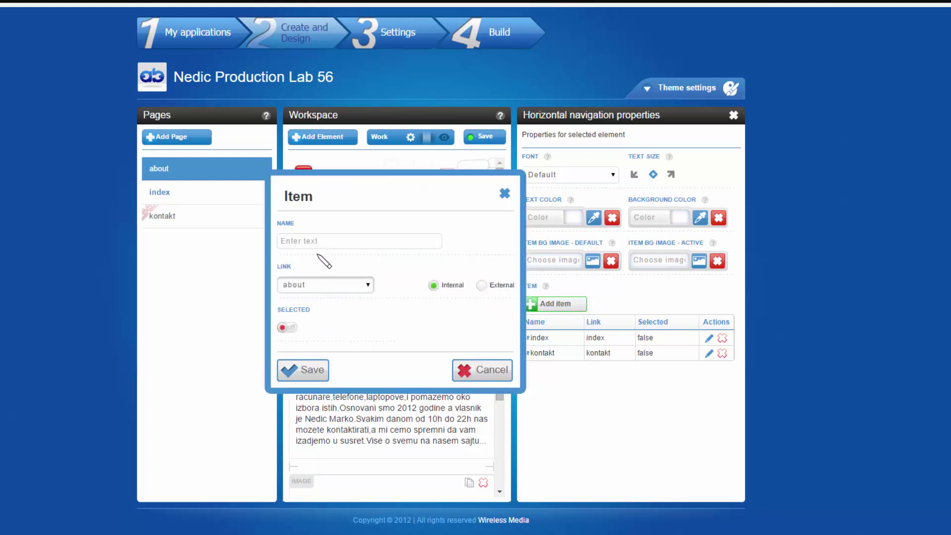
{"action": "left_click", "coordinate": [318, 244]}
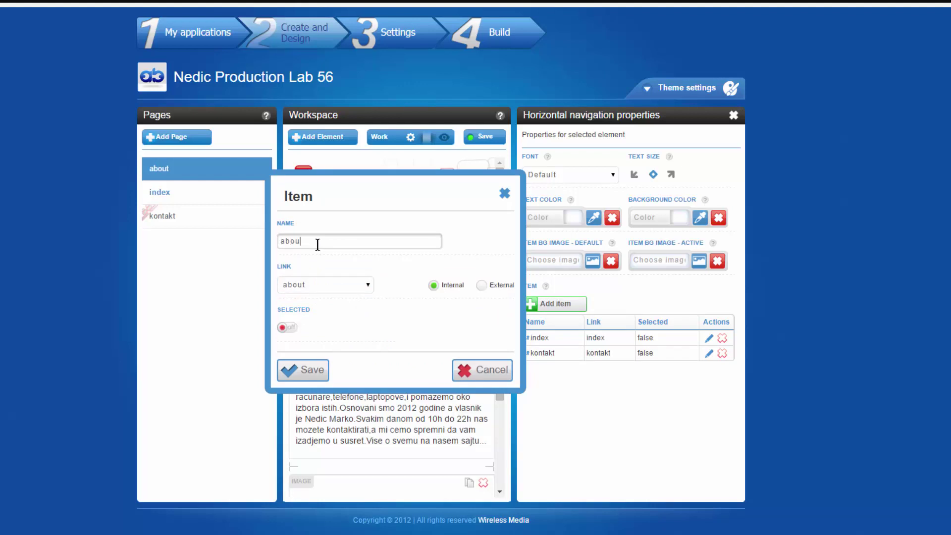
{"action": "left_click", "coordinate": [309, 369]}
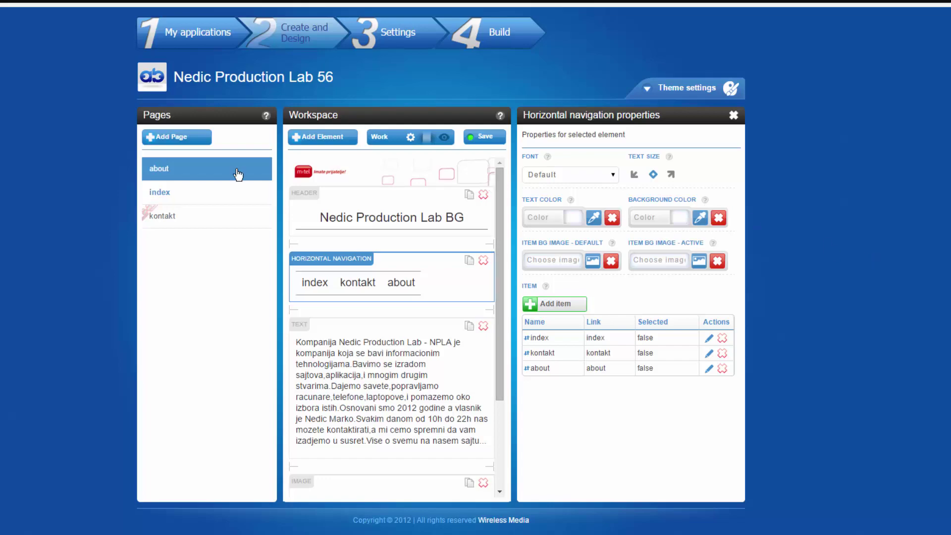
Save the about page changes and open the kontakt page for editing.
{"action": "left_click", "coordinate": [196, 200]}
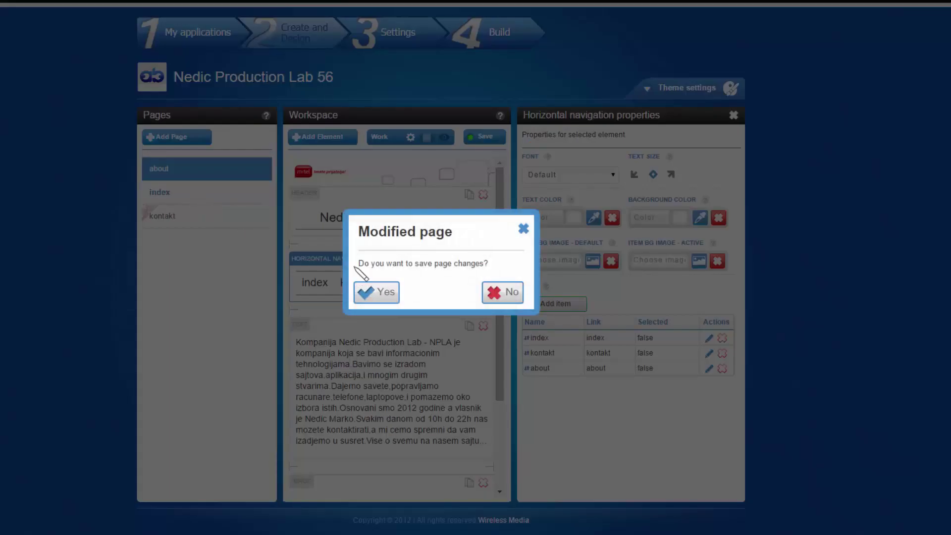
{"action": "left_click", "coordinate": [378, 296]}
{"action": "left_click", "coordinate": [168, 220]}
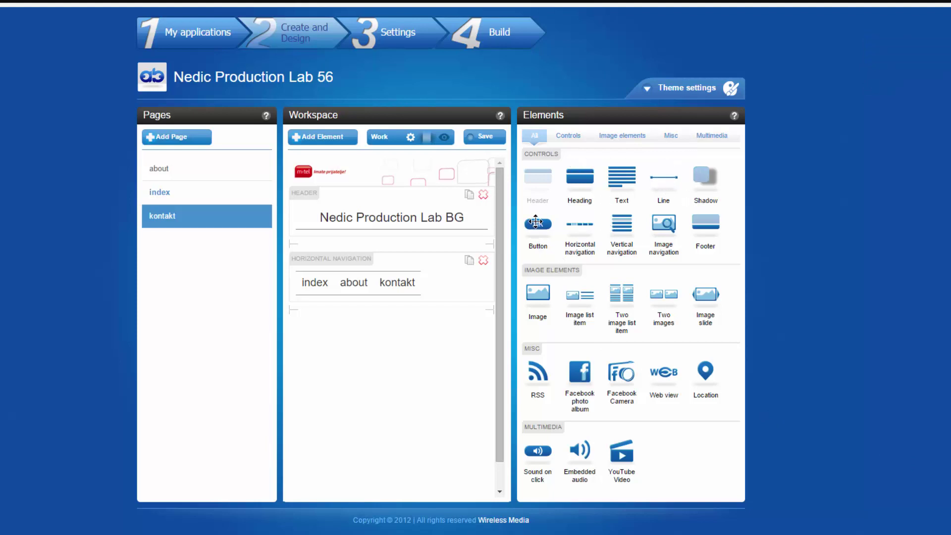
Add a Button element below the kontakt page's horizontal navigation and set its text to "Posetite nas web sajt".
{"action": "left_click_drag", "start_coordinate": [537, 225], "coordinate": [345, 330]}
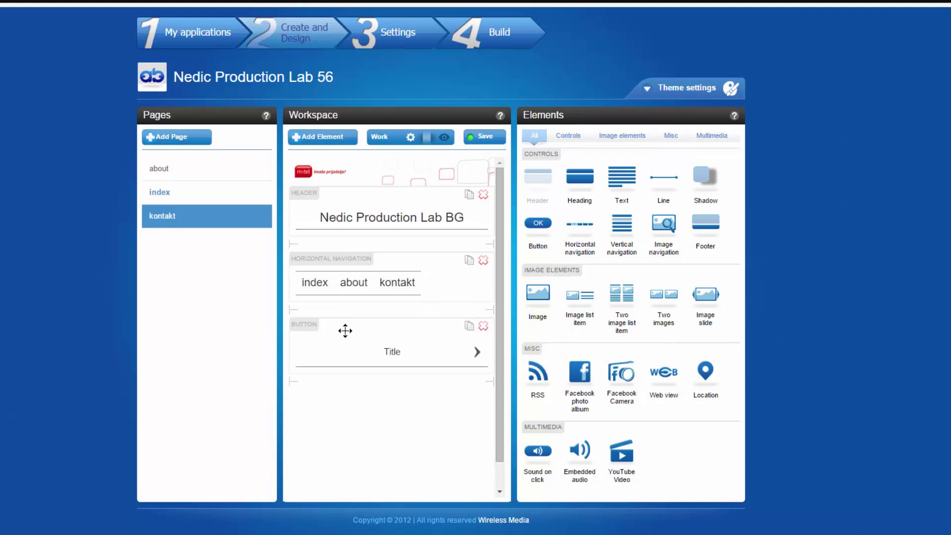
{"action": "left_click", "coordinate": [406, 349]}
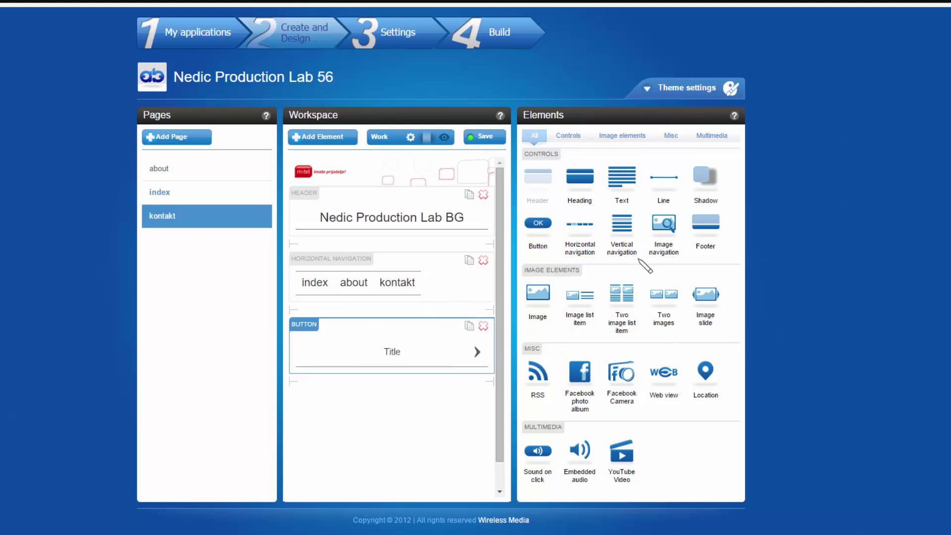
{"action": "left_click_drag", "start_coordinate": [556, 176], "coordinate": [351, 178]}
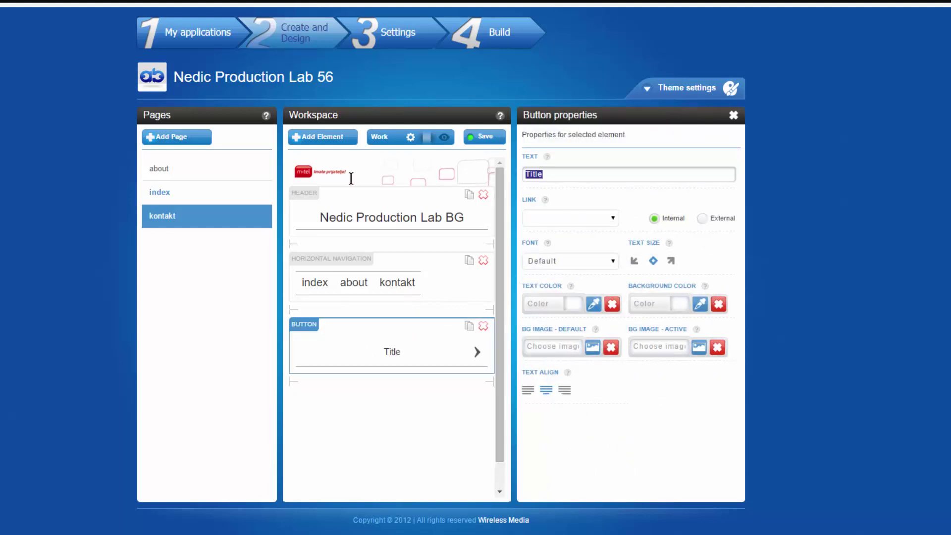
{"action": "type", "text": "Poset"}
{"action": "left_click", "coordinate": [451, 435]}
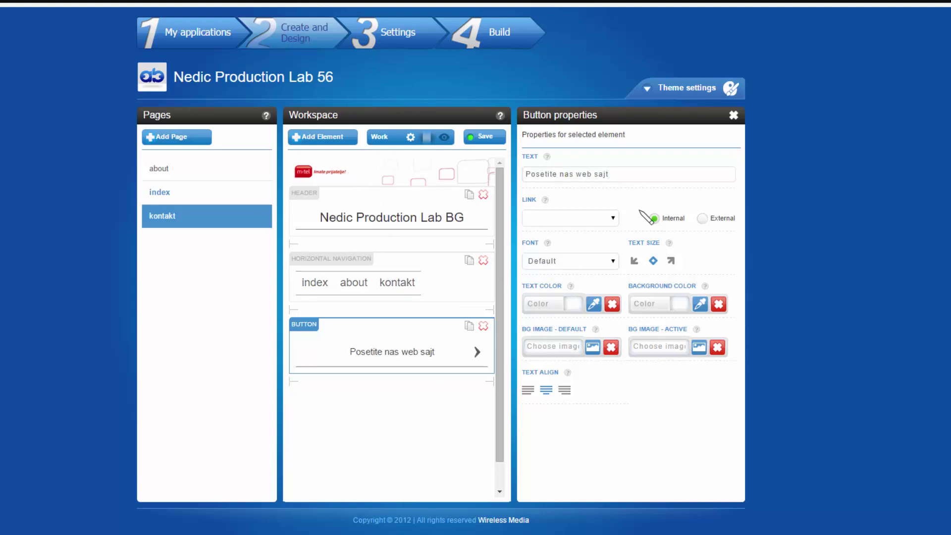
{"action": "left_click", "coordinate": [609, 221]}
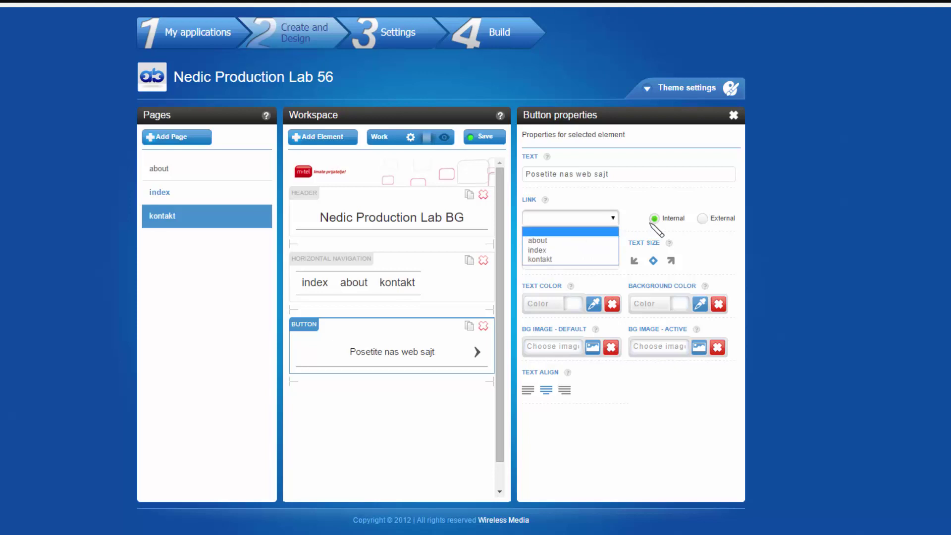
{"action": "left_click", "coordinate": [702, 218]}
{"action": "left_click", "coordinate": [597, 223]}
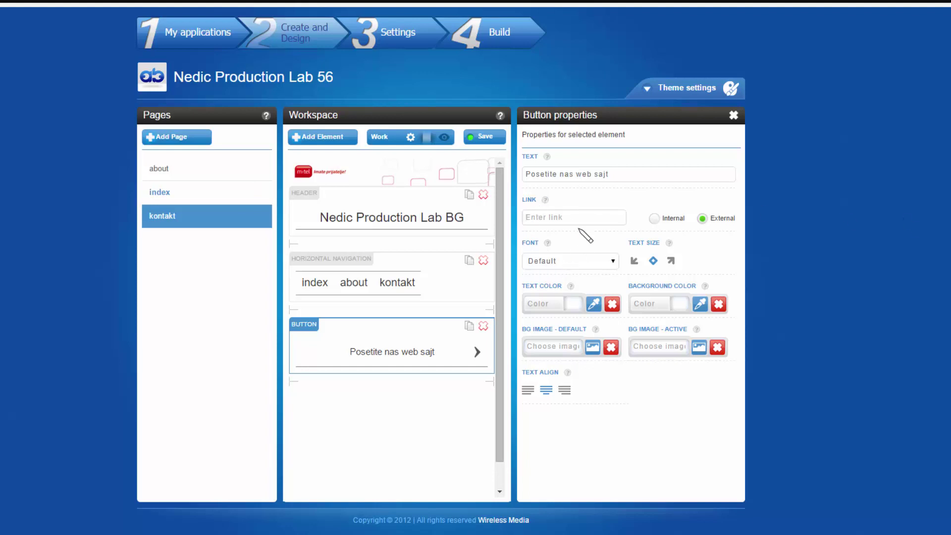
{"action": "left_click", "coordinate": [558, 223]}
{"action": "key", "text": "ctrl+v"}
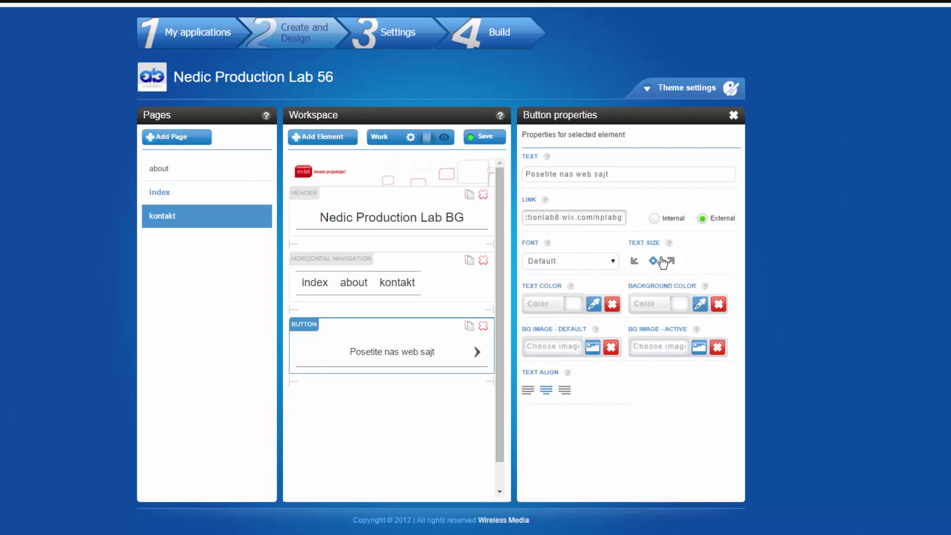
{"action": "left_click", "coordinate": [710, 264]}
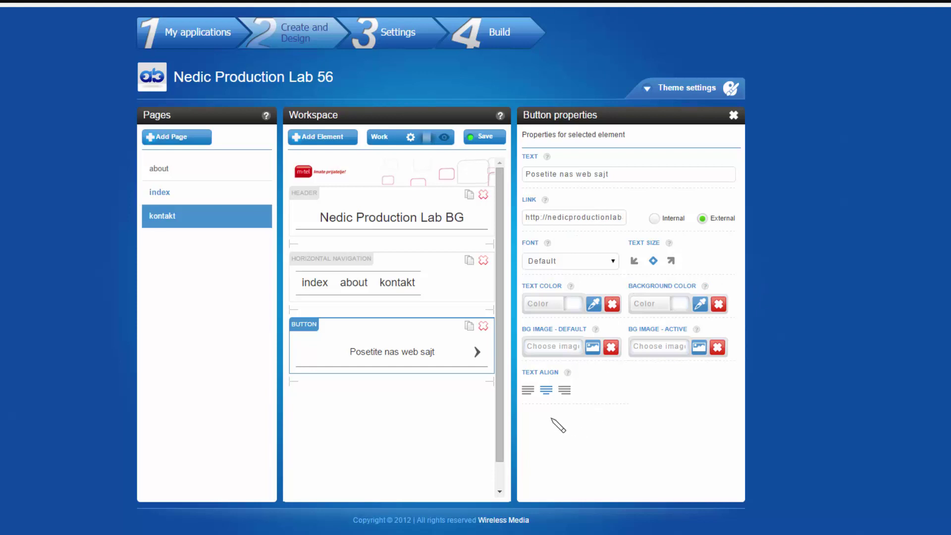
{"action": "left_click", "coordinate": [478, 137]}
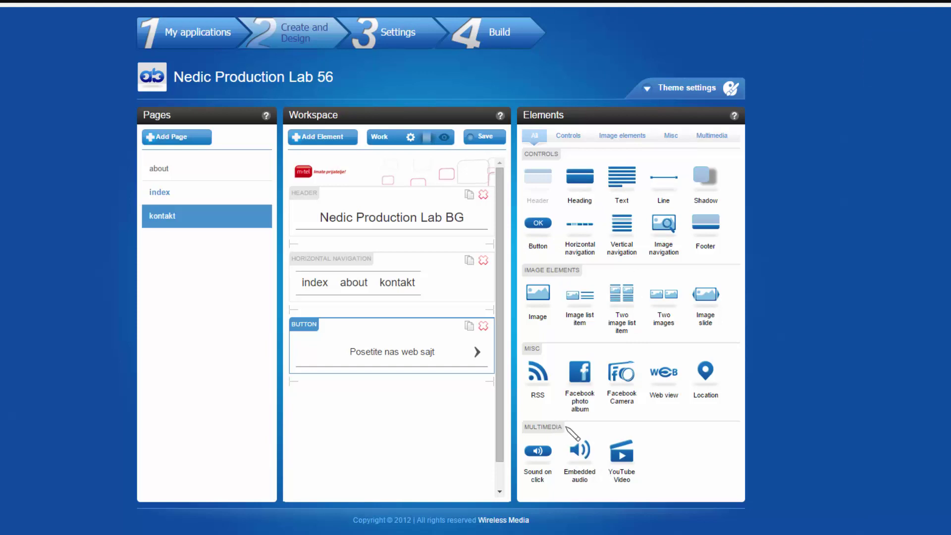
Add a Location element titled "Lokacija" below the kontakt page's button and start adding a point of interest to it.
{"action": "left_click_drag", "start_coordinate": [705, 372], "coordinate": [388, 422]}
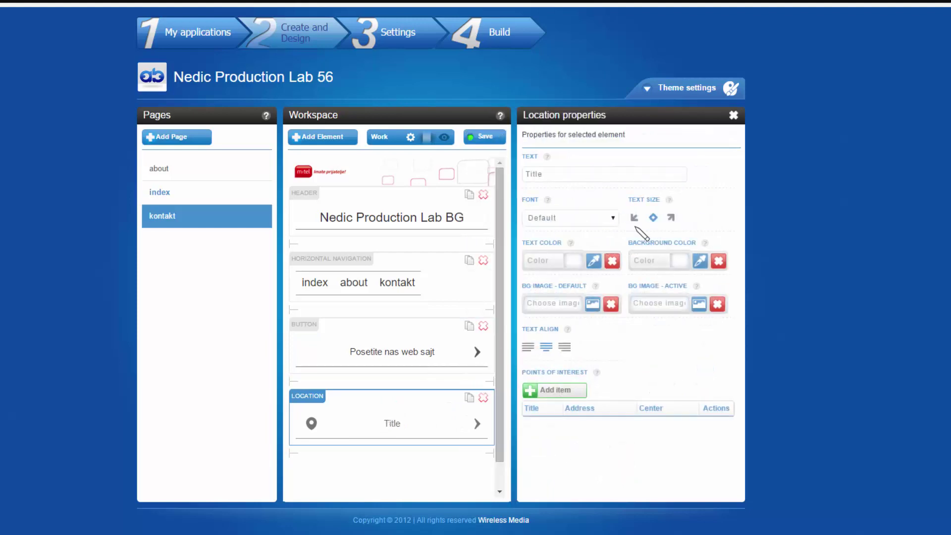
{"action": "left_click", "coordinate": [577, 174]}
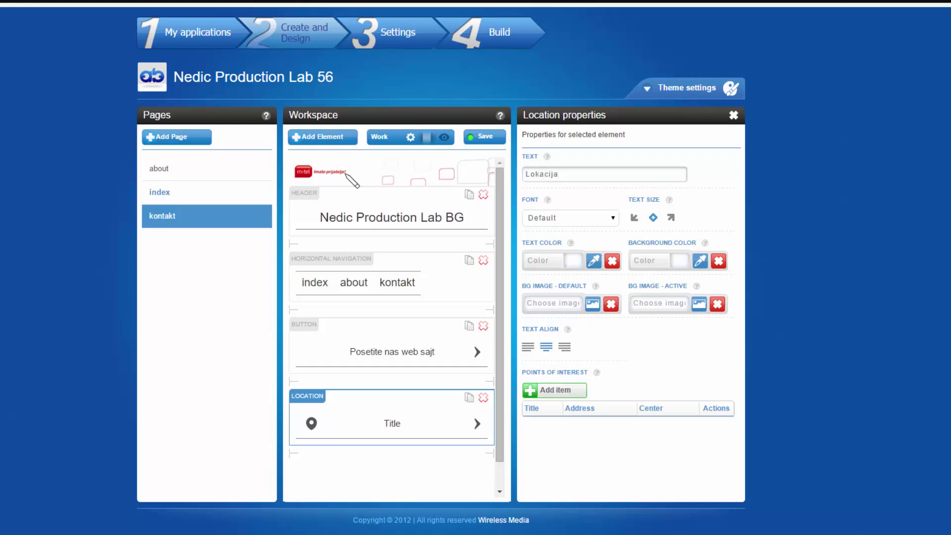
{"action": "left_click", "coordinate": [606, 218]}
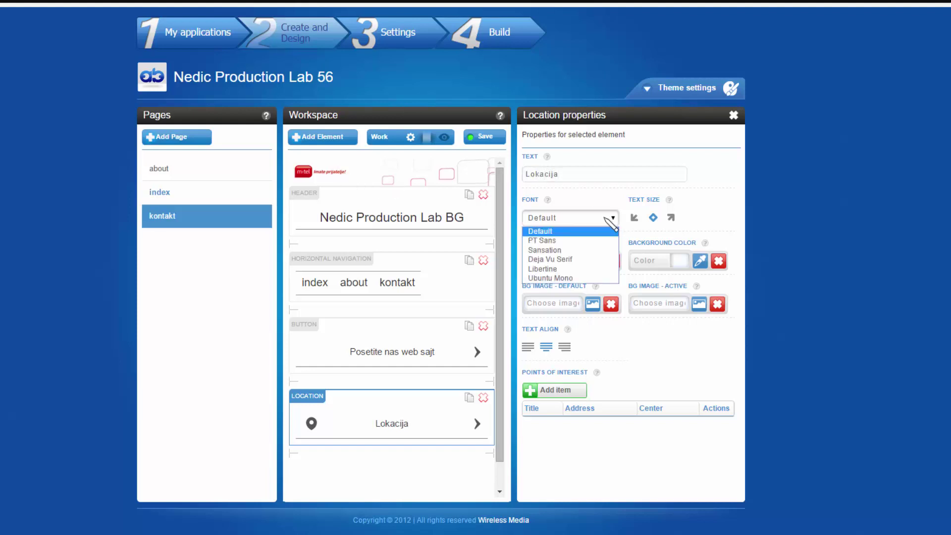
{"action": "left_click", "coordinate": [605, 217]}
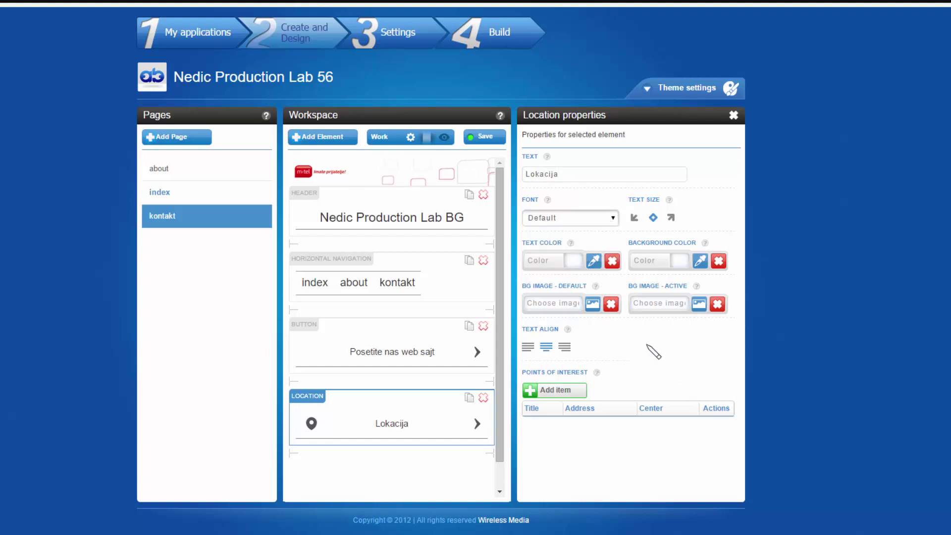
{"action": "left_click", "coordinate": [554, 390]}
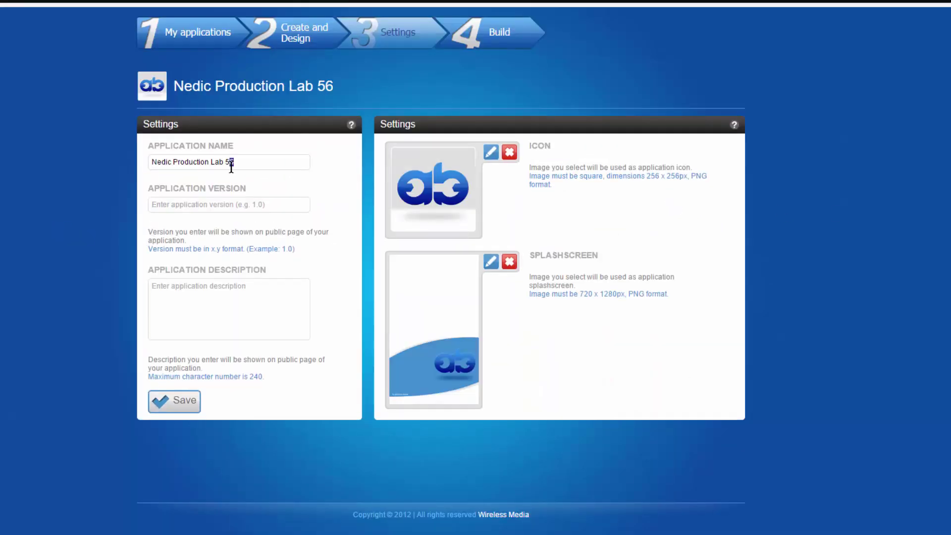
Fill in the application settings with the name NPLA, version 1.5 and the description "No".
{"action": "left_click_drag", "start_coordinate": [152, 169], "coordinate": [125, 176]}
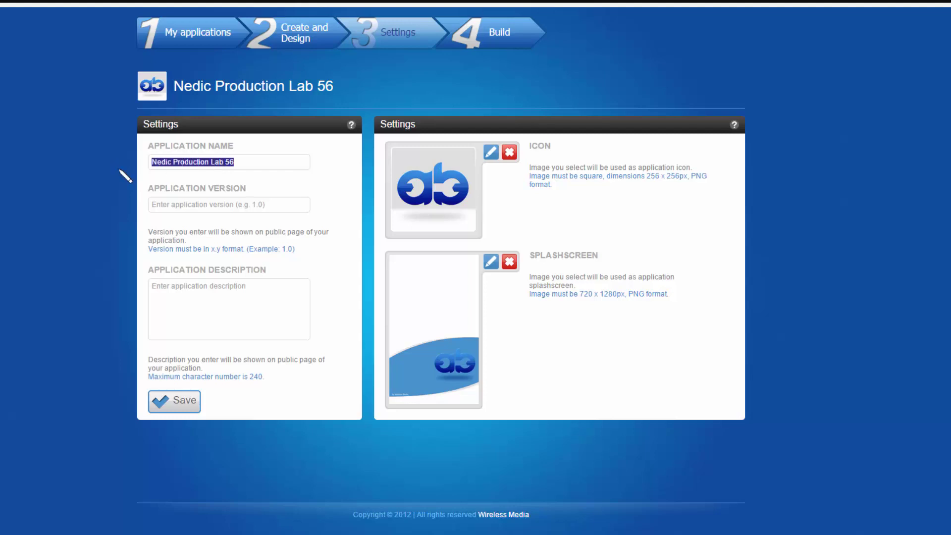
{"action": "type", "text": "NPLA"}
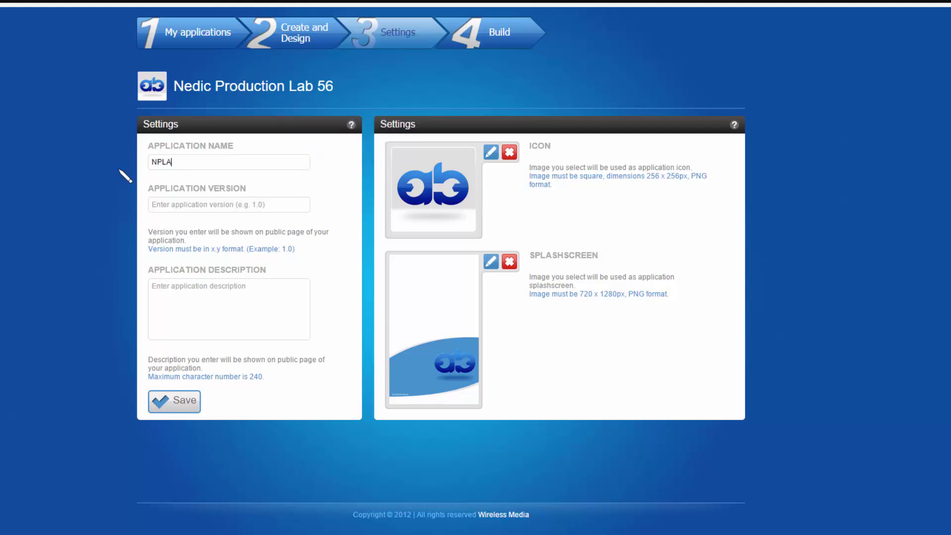
{"action": "left_click", "coordinate": [240, 210]}
{"action": "type", "text": "1.5"}
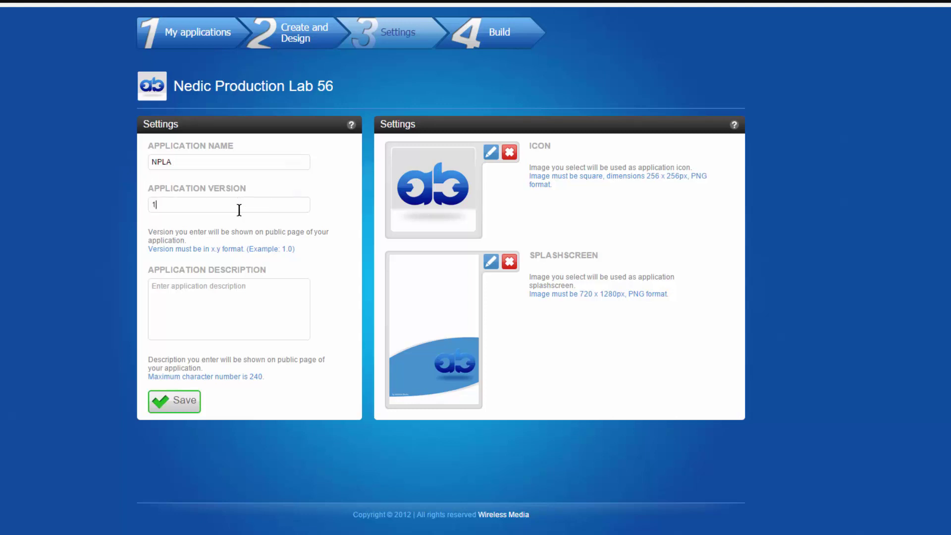
{"action": "left_click", "coordinate": [222, 289]}
{"action": "type", "text": "No"}
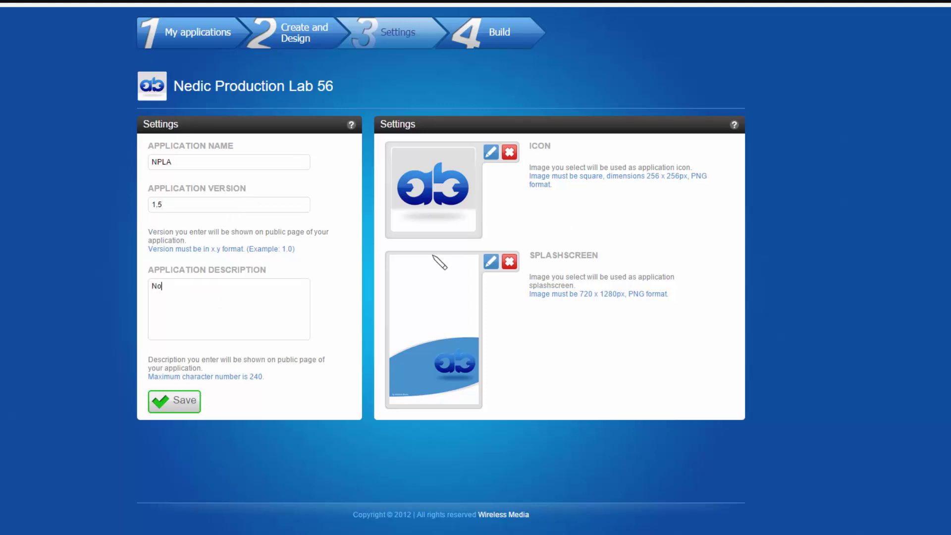
Try to upload logo_npla_W0p_icon and the small green logo image from the NPLA stvari folder as the application icon.
{"action": "left_click", "coordinate": [492, 152]}
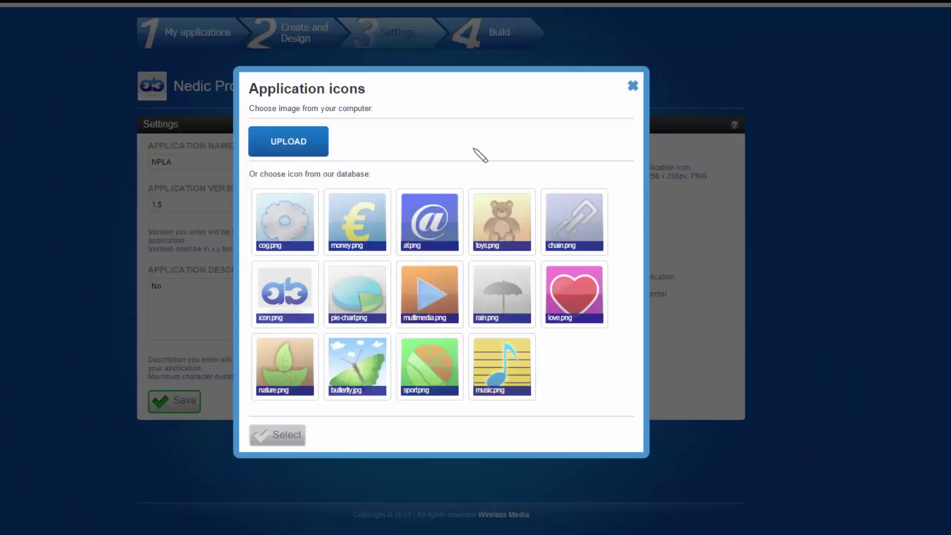
{"action": "left_click", "coordinate": [298, 141]}
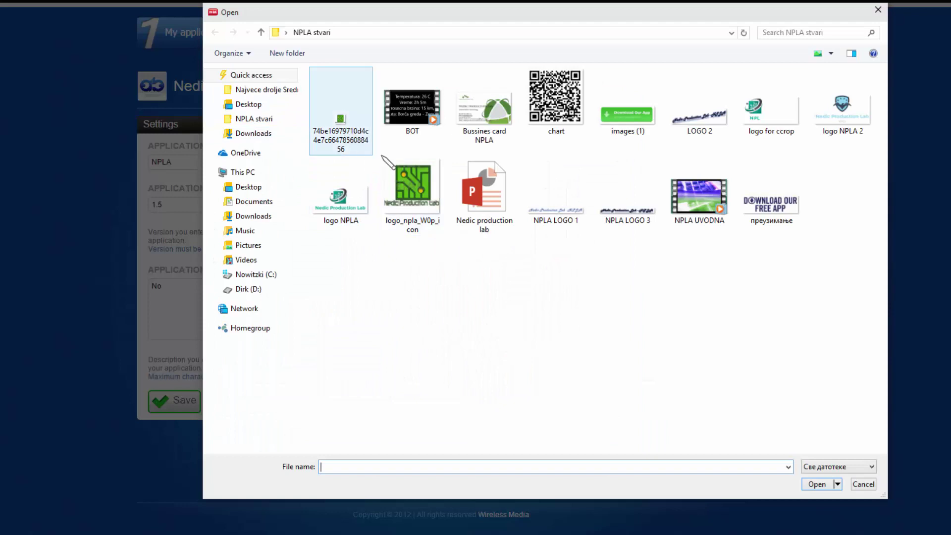
{"action": "double_click", "coordinate": [409, 184]}
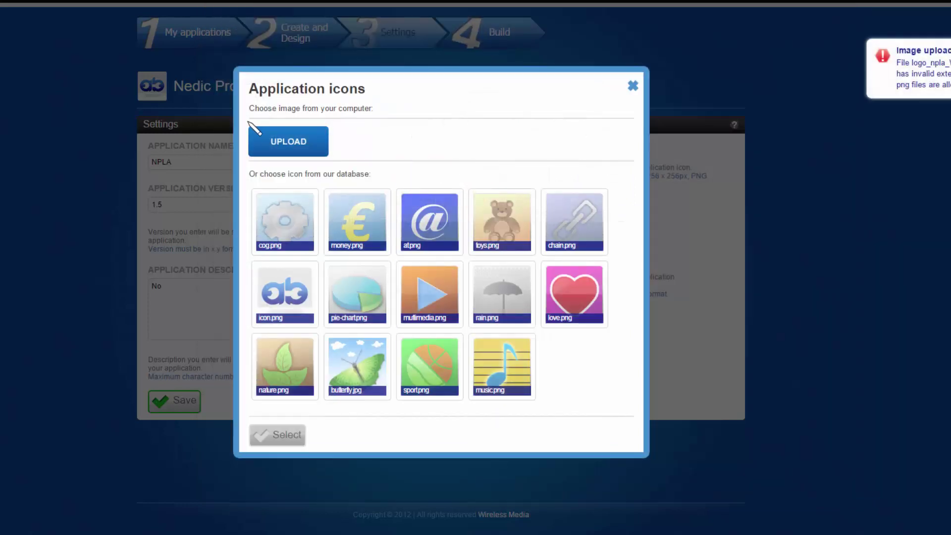
{"action": "left_click", "coordinate": [290, 146]}
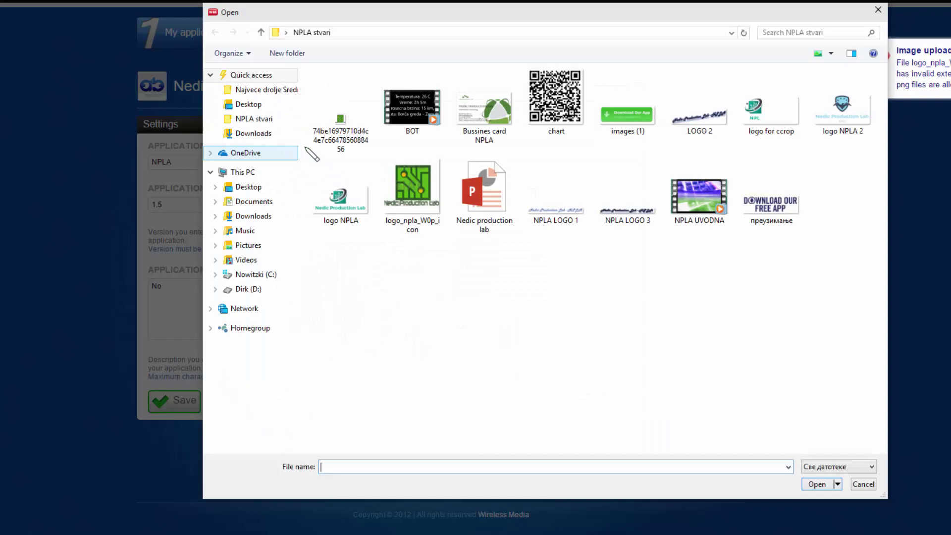
{"action": "double_click", "coordinate": [325, 124]}
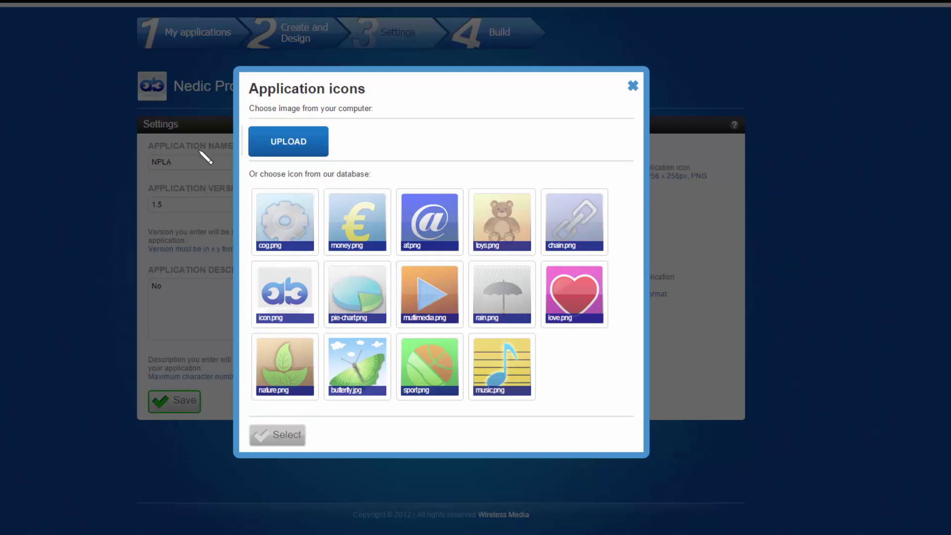
Upload the logo_NPLA_2_converted image from the folder above NPLA stvari as the application icon.
{"action": "left_click", "coordinate": [271, 147]}
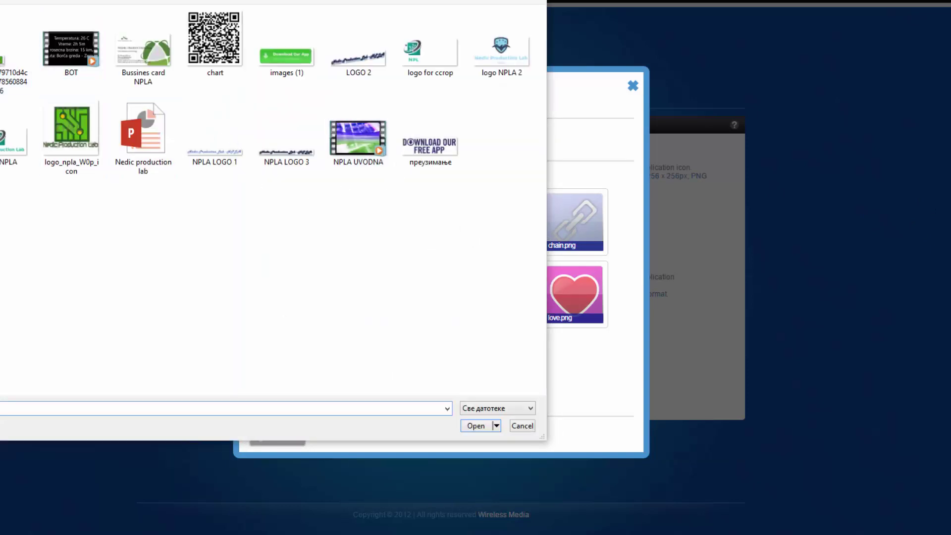
{"action": "key", "text": "BackSpace"}
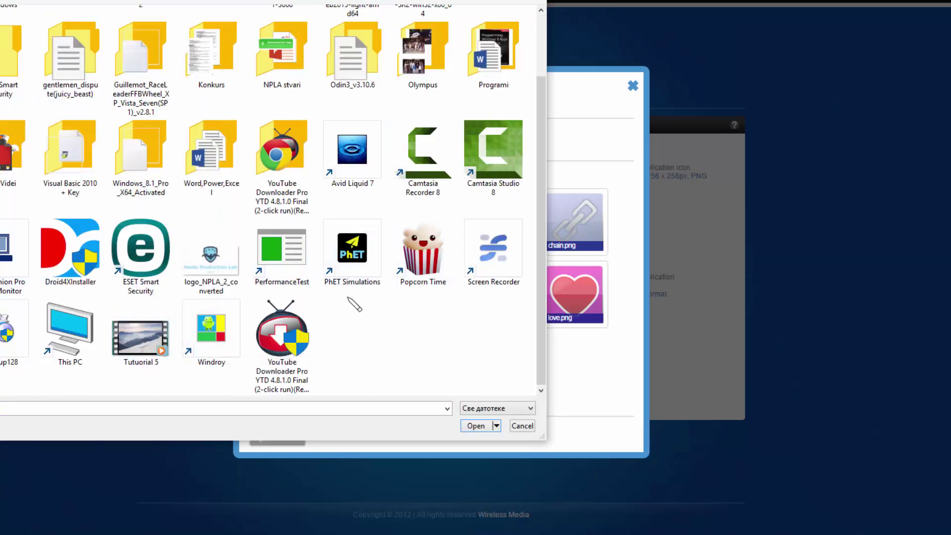
{"action": "scroll", "coordinate": [354, 305], "scroll_direction": "up", "scroll_amount": 2}
{"action": "scroll", "coordinate": [352, 329], "scroll_direction": "down", "scroll_amount": 2}
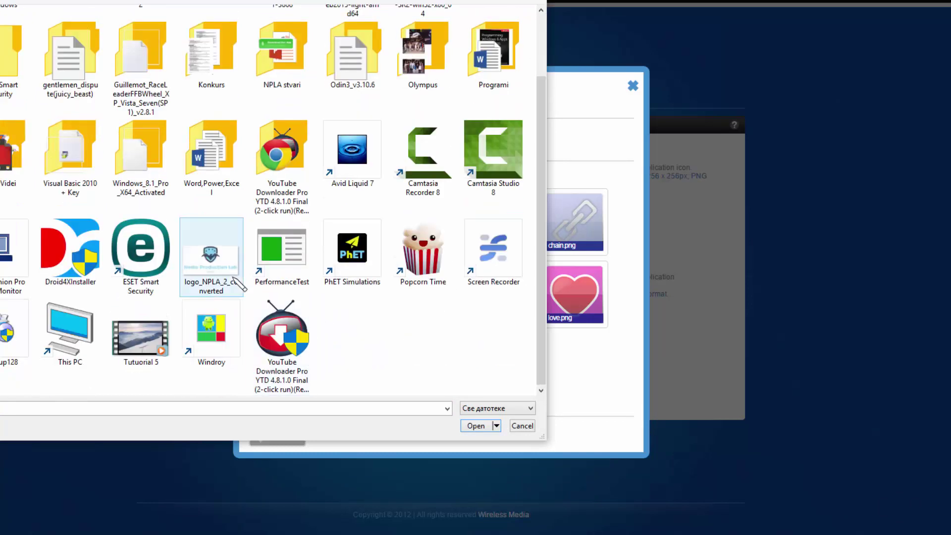
{"action": "double_click", "coordinate": [212, 246]}
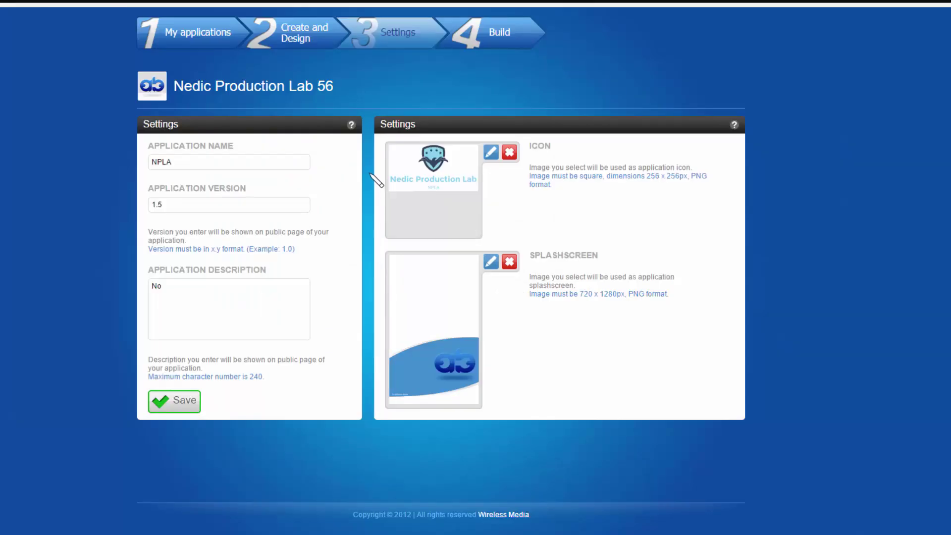
Upload the green NPL logo image as the application's splashscreen and save the settings.
{"action": "left_click", "coordinate": [491, 263]}
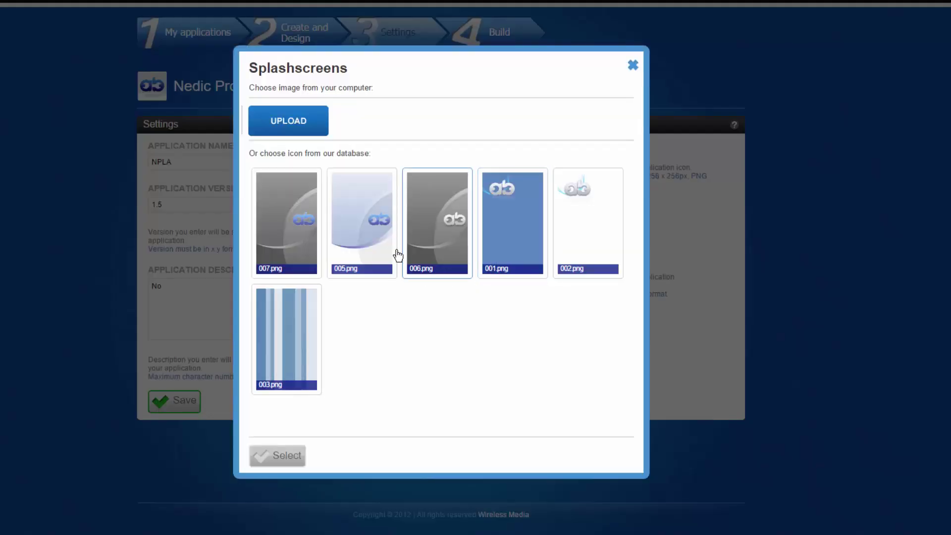
{"action": "left_click", "coordinate": [304, 127]}
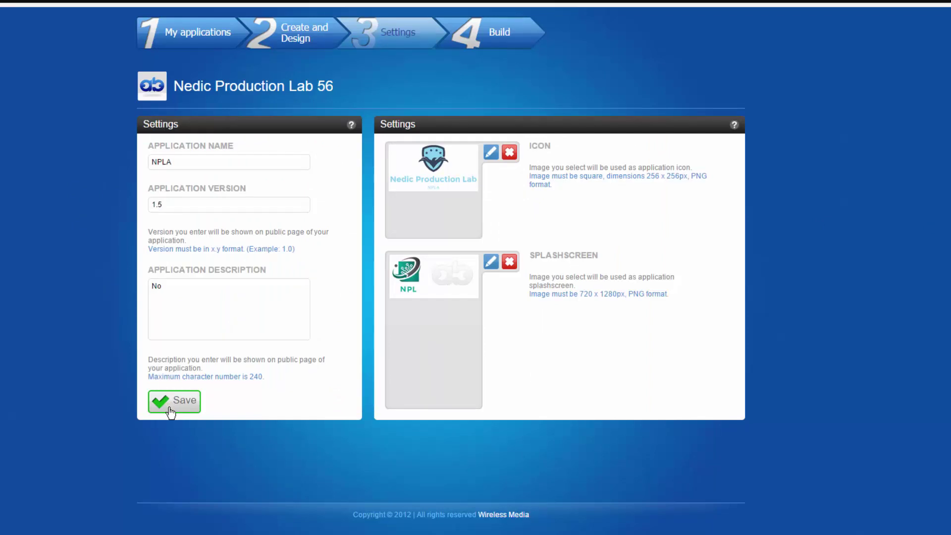
{"action": "left_click", "coordinate": [170, 411]}
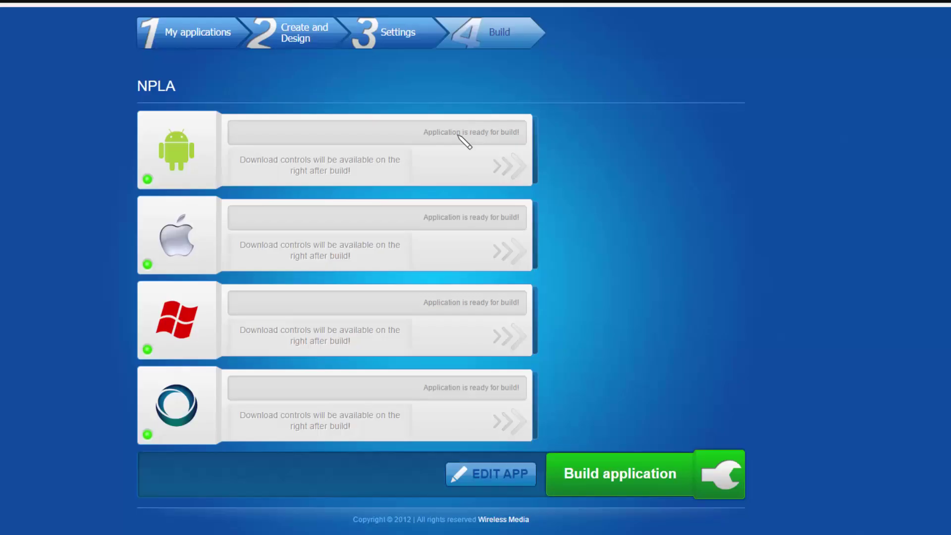
Build the NPLA application for all four platforms and bring up the options for the Android download QR code.
{"action": "left_click", "coordinate": [611, 479]}
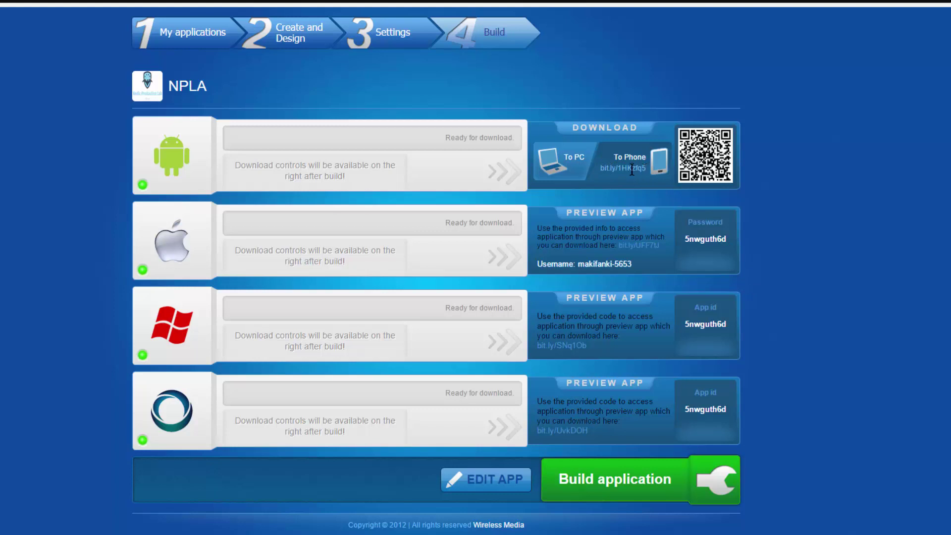
{"action": "right_click", "coordinate": [705, 150]}
{"action": "left_click", "coordinate": [715, 157]}
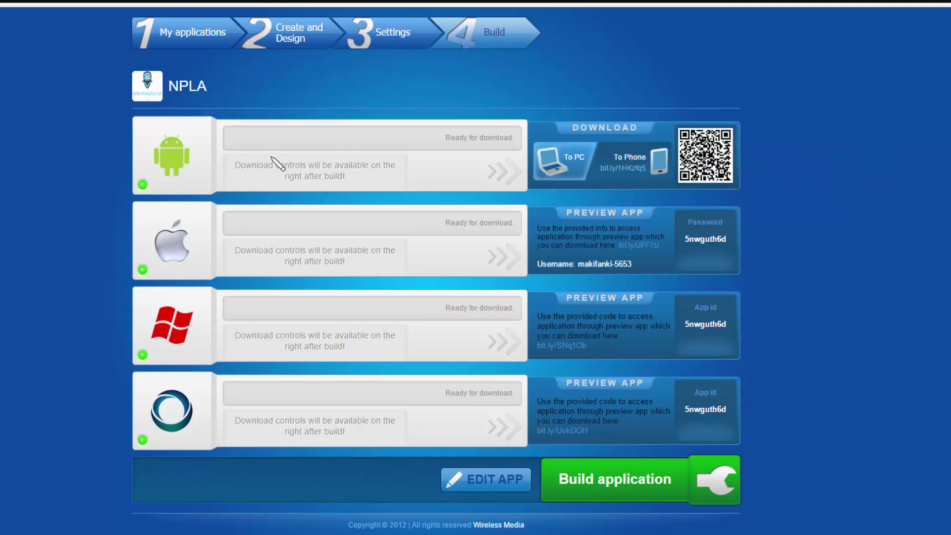